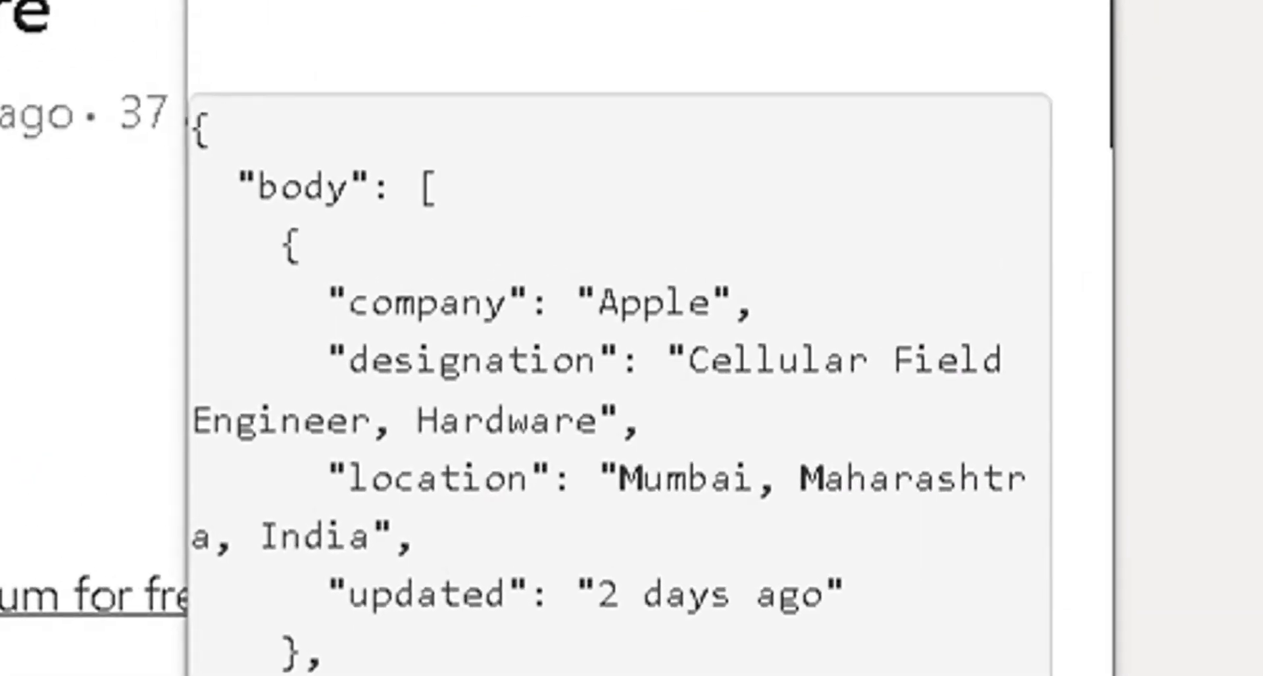
- Scroll through the bot's scraped Apple jobs JSON output
{"action": "scroll", "coordinate": [523, 459], "scroll_direction": "down", "scroll_amount": 15}
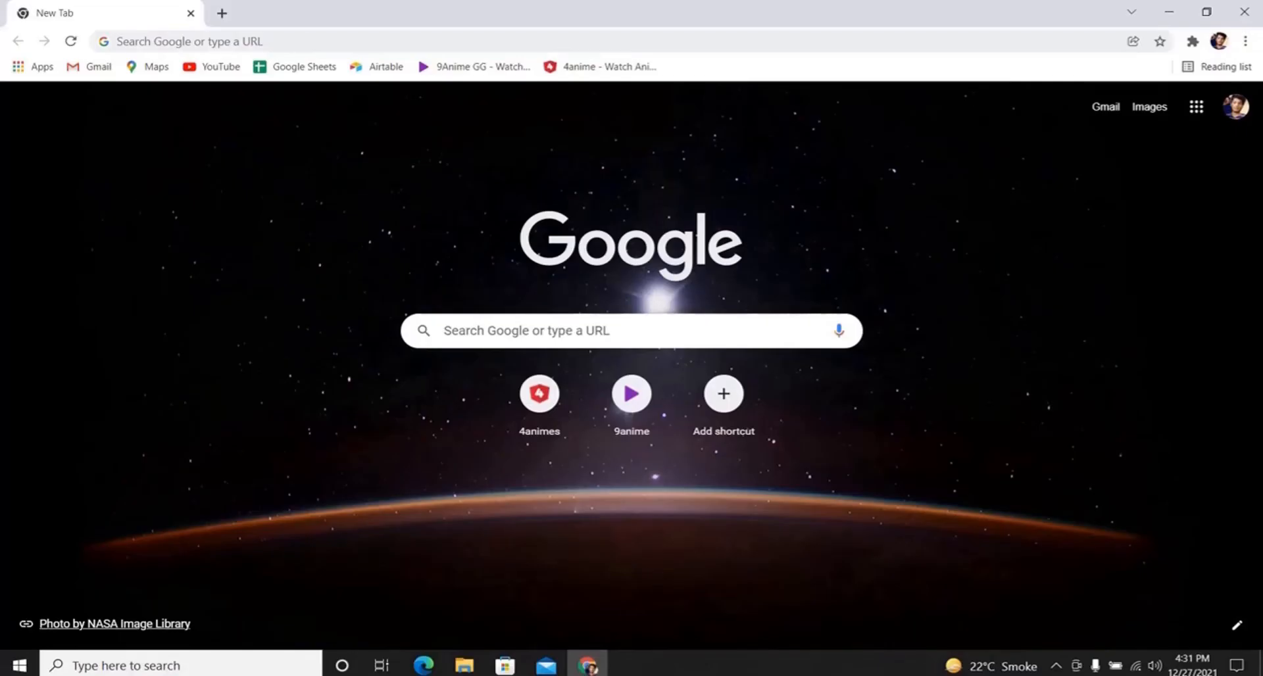
- Go to datakund.com and download DataKund Studio for Windows from the Downloads page
{"action": "left_click", "coordinate": [355, 40]}
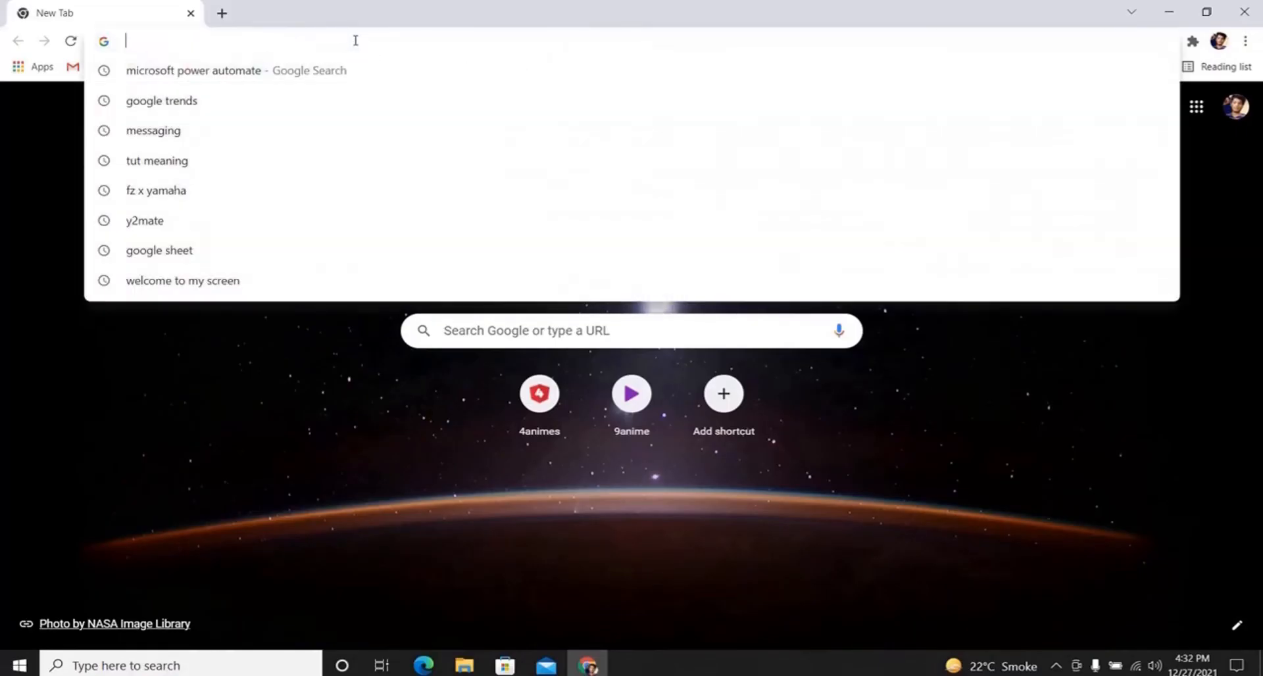
{"action": "type", "text": "https://datakund.com/"}
{"action": "key", "text": "Return"}
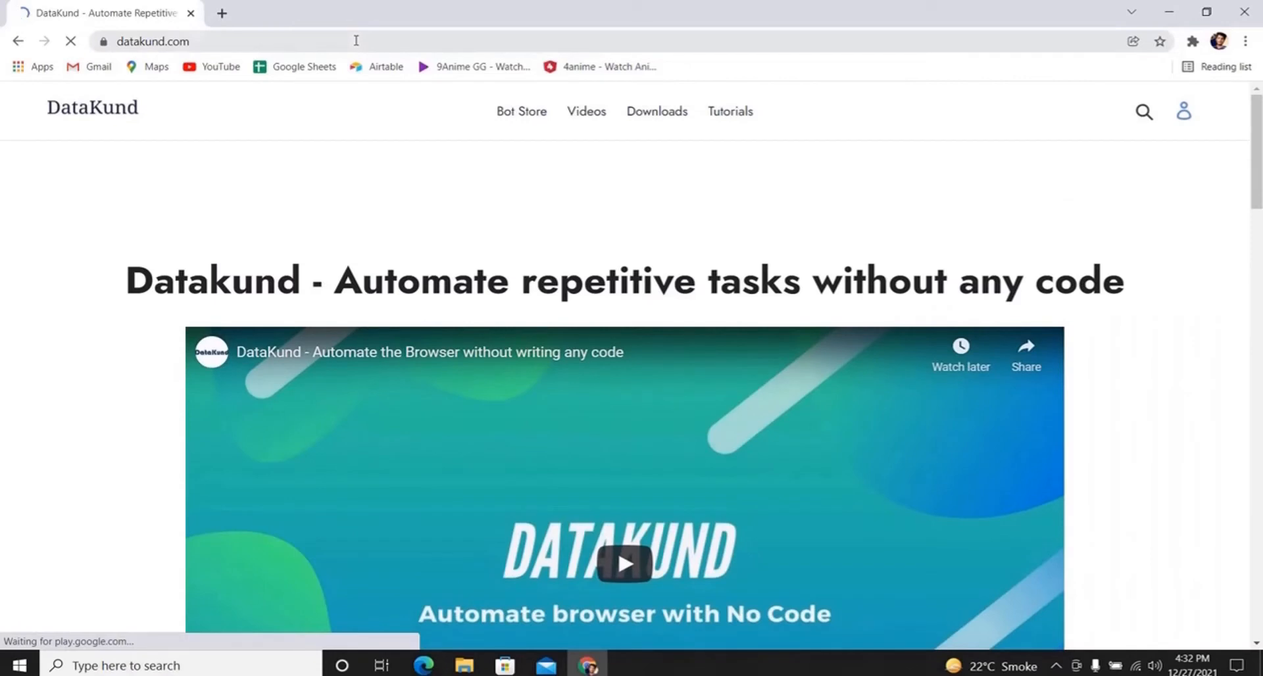
{"action": "left_click", "coordinate": [643, 115]}
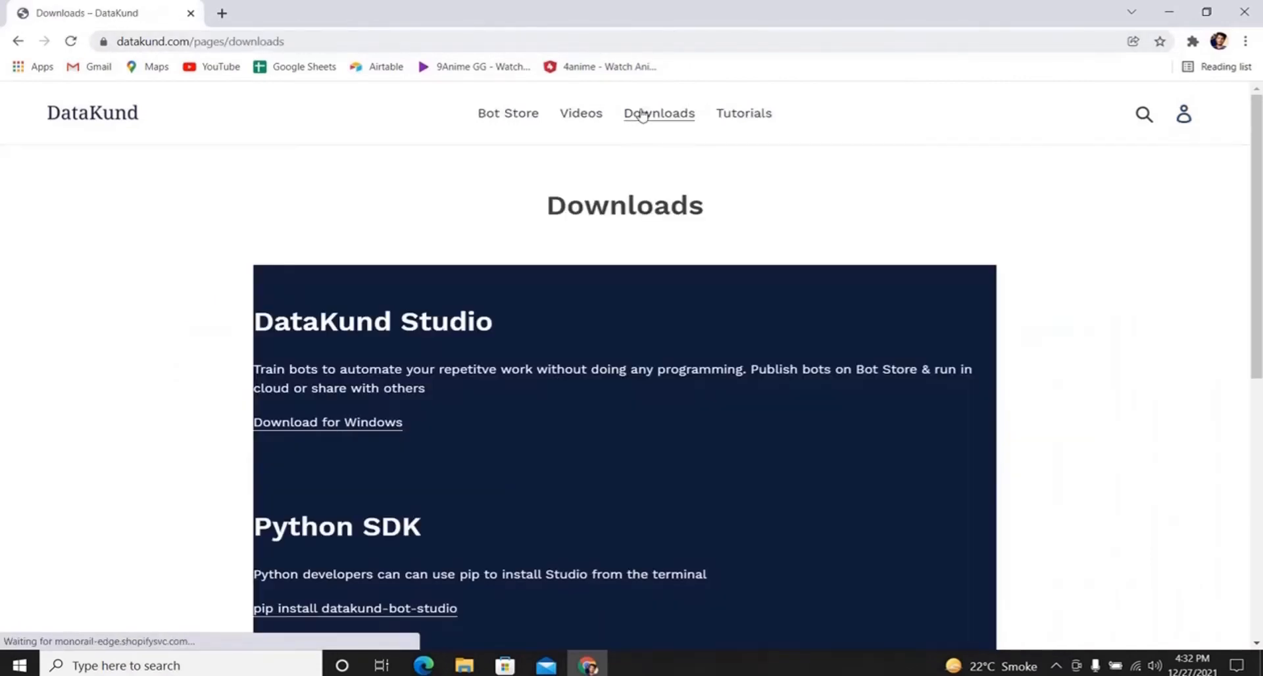
{"action": "left_click", "coordinate": [319, 424]}
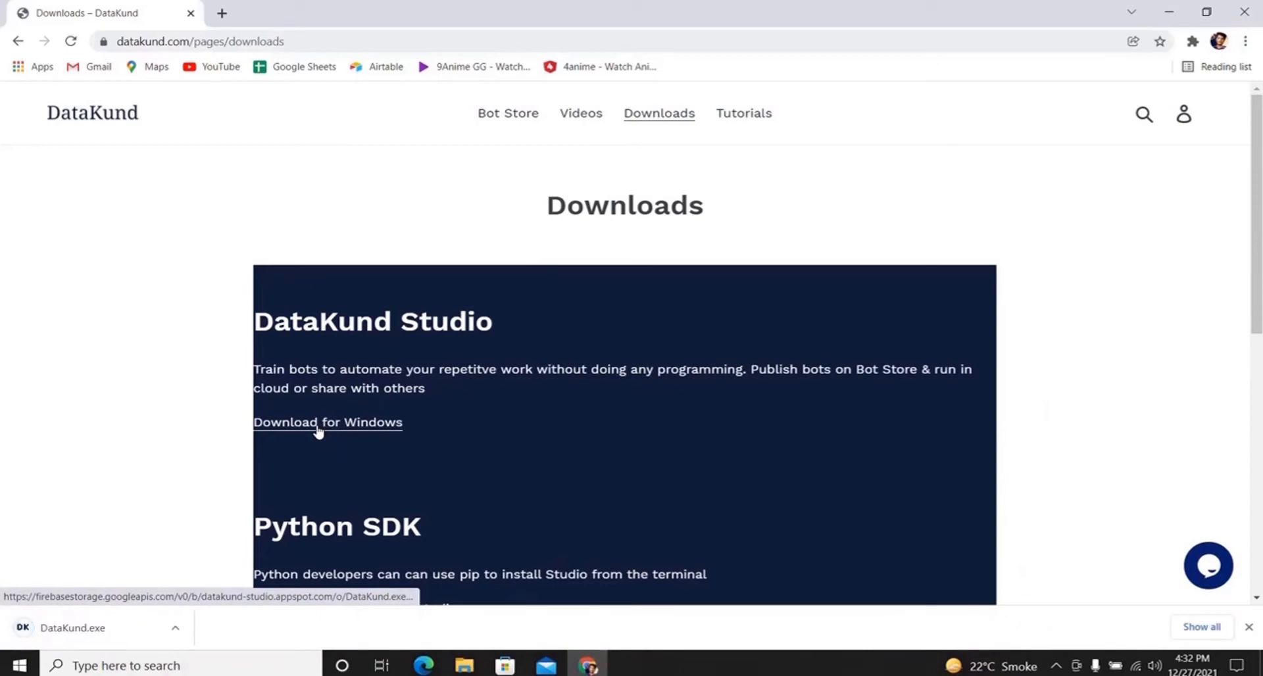
- Launch DataKund.exe, choosing More info > Run anyway past the Windows warning
{"action": "left_click", "coordinate": [125, 626]}
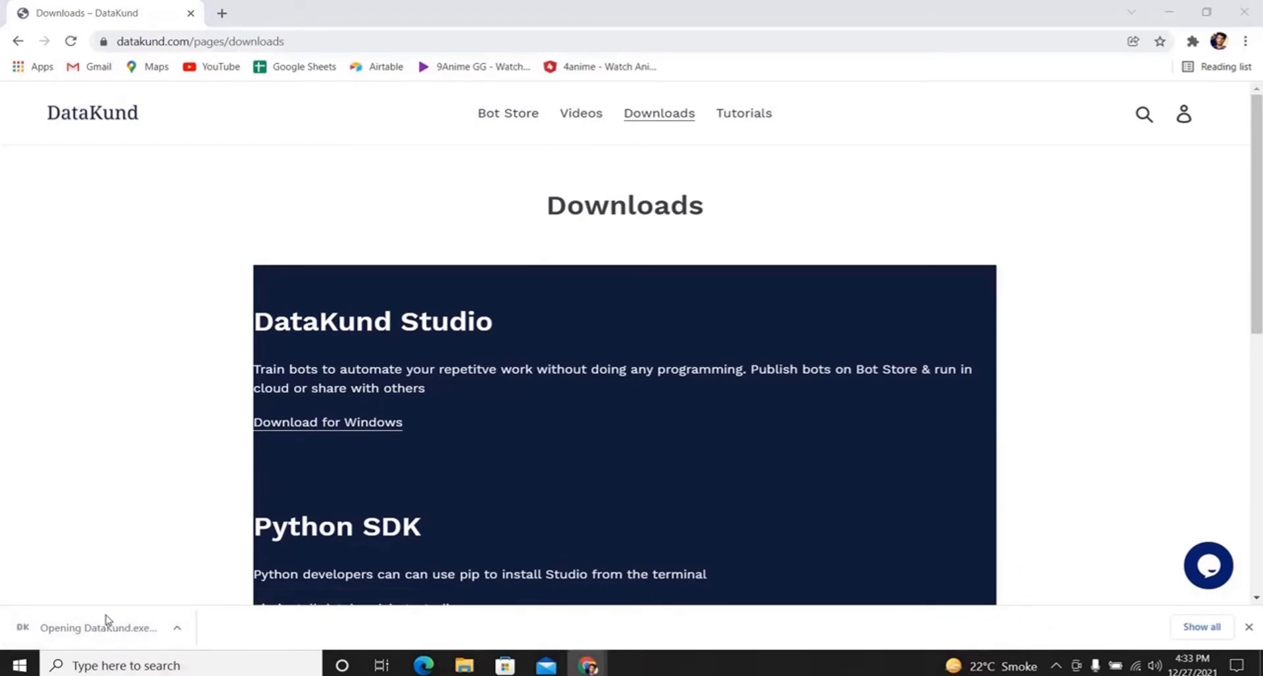
{"action": "left_click", "coordinate": [453, 223]}
{"action": "left_click", "coordinate": [677, 478]}
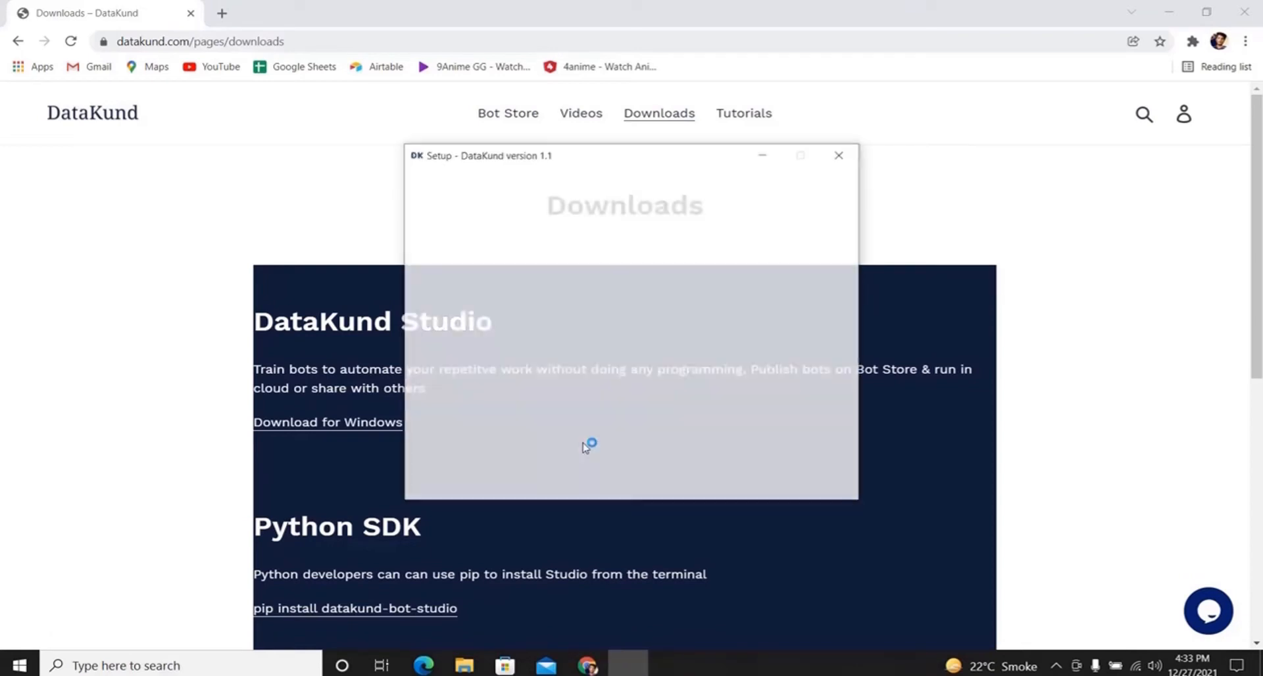
- Accept the license, install into the existing DataKund folder, and finish with Launch DataKund checked
{"action": "left_click", "coordinate": [506, 437]}
{"action": "left_click", "coordinate": [750, 484]}
{"action": "left_click", "coordinate": [757, 484]}
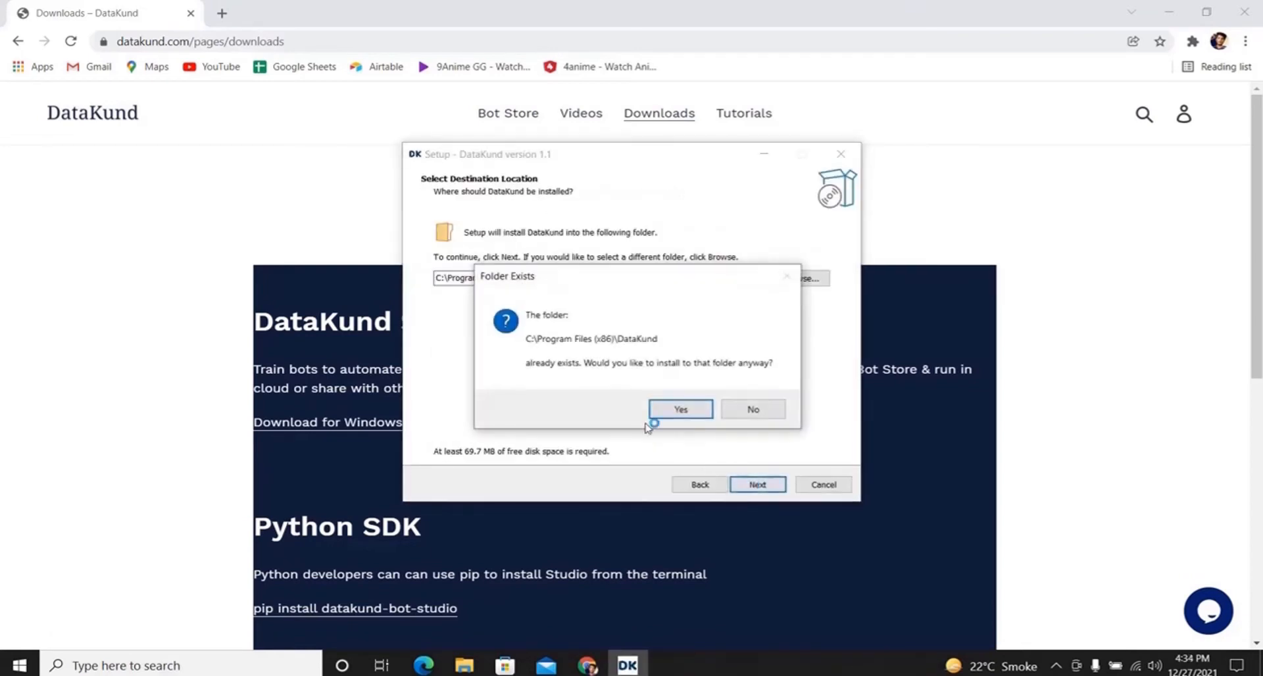
{"action": "left_click", "coordinate": [674, 409]}
{"action": "left_click", "coordinate": [756, 484]}
{"action": "left_click", "coordinate": [756, 484]}
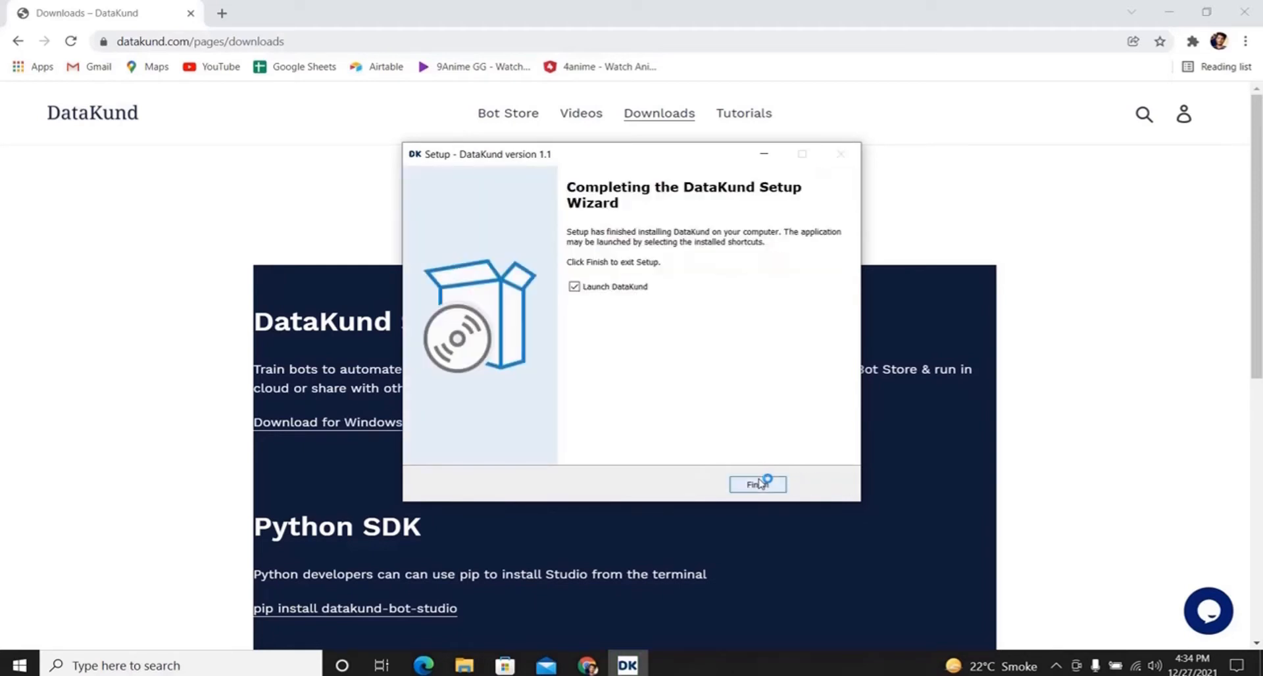
{"action": "left_click", "coordinate": [757, 485]}
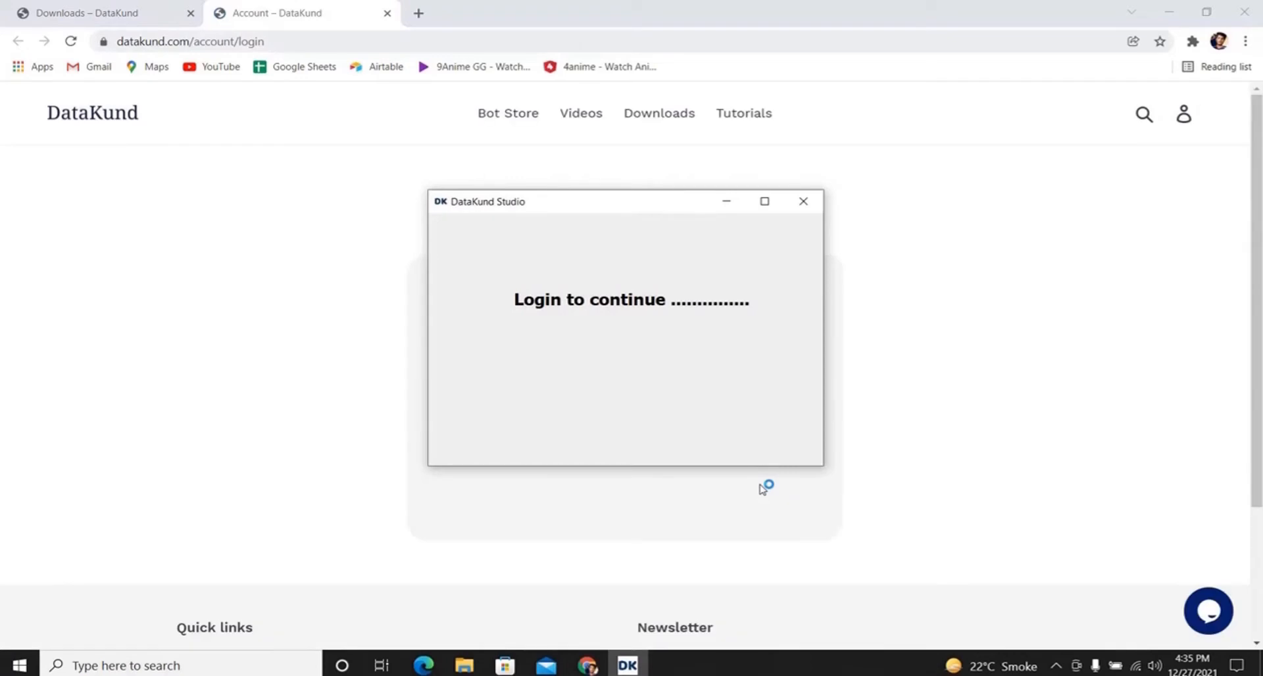
- Sign in to DataKund with a Google account on the browser login page and show the extensions list
{"action": "left_click", "coordinate": [770, 492]}
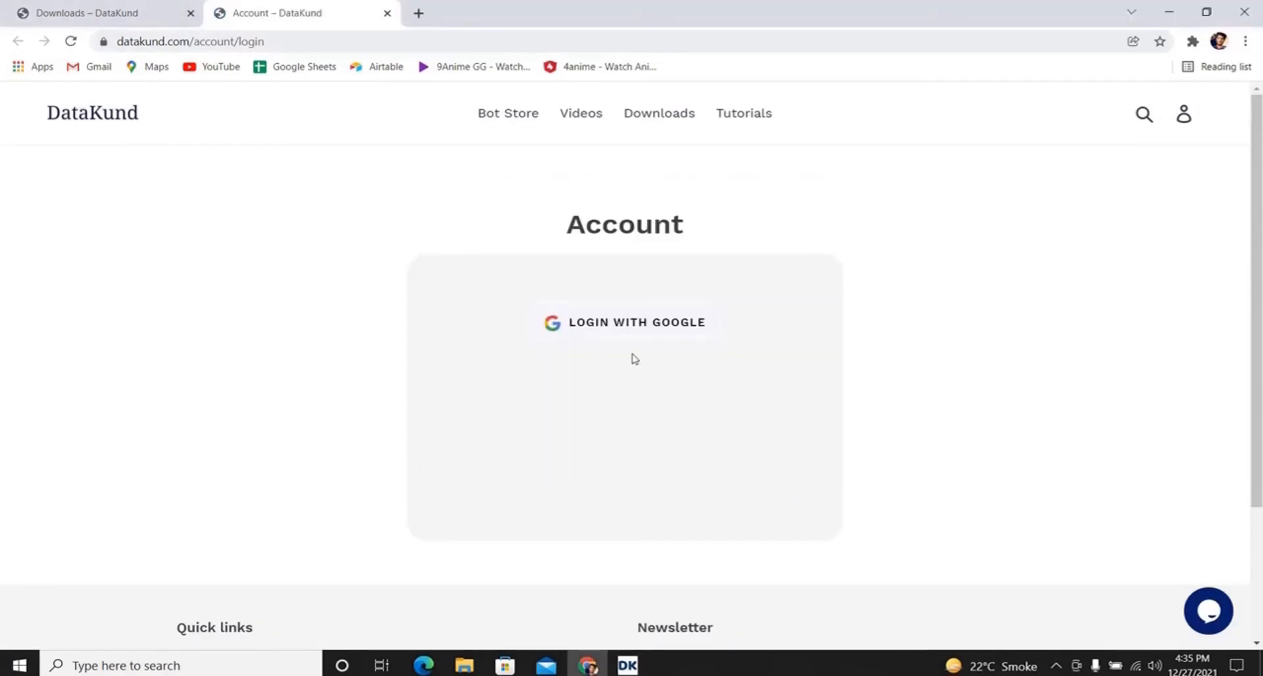
{"action": "left_click", "coordinate": [623, 323]}
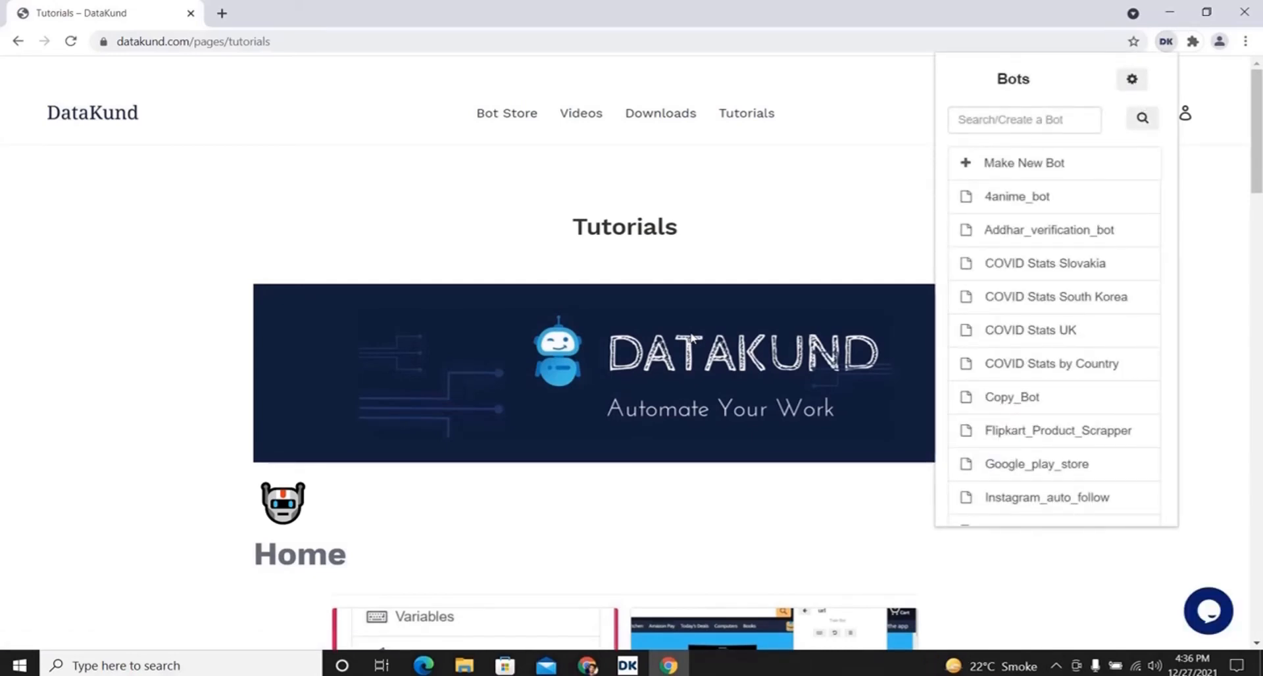
{"action": "left_click", "coordinate": [1194, 42]}
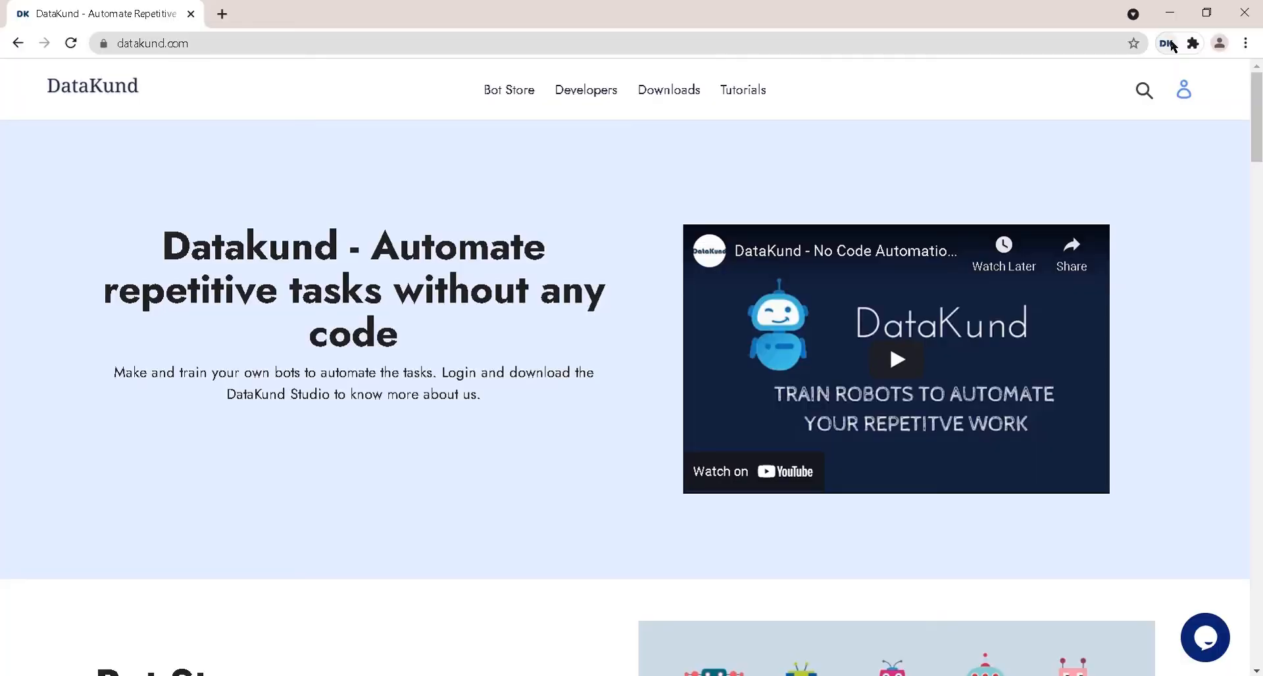
- Create a new API named 'linkedin_jobsscraper' in the DK extension and hit Record
{"action": "left_click", "coordinate": [1165, 43]}
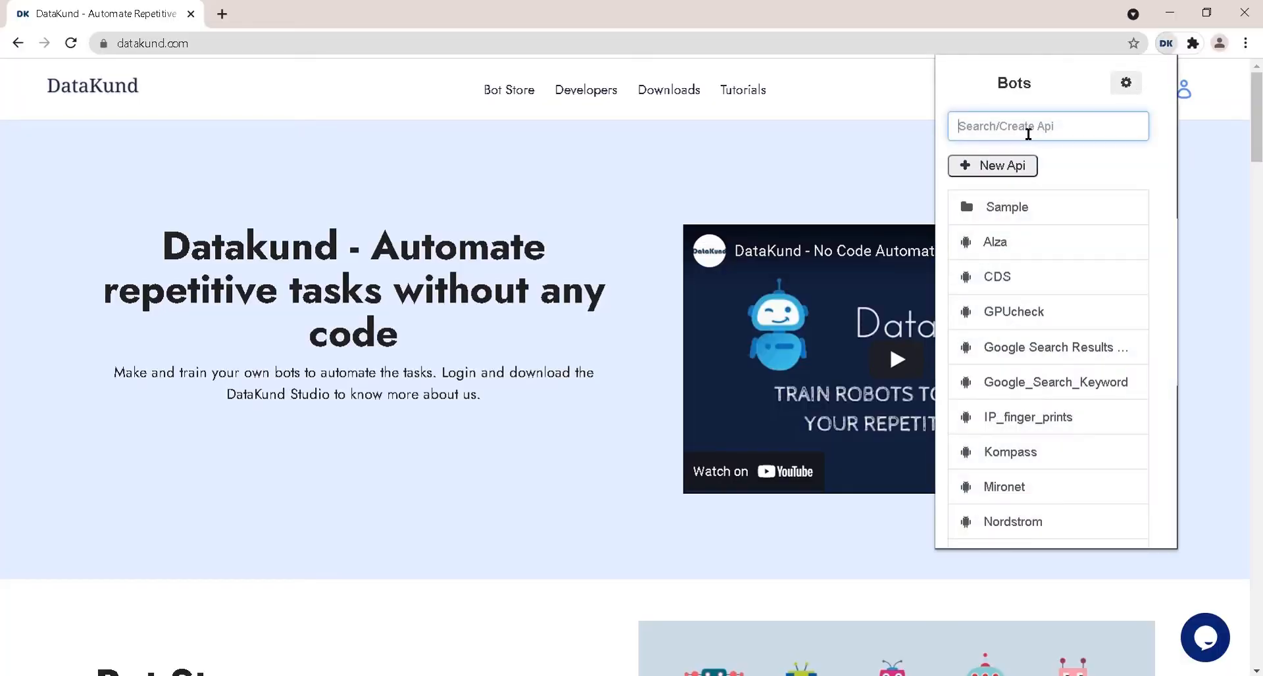
{"action": "type", "text": "linkedin_"}
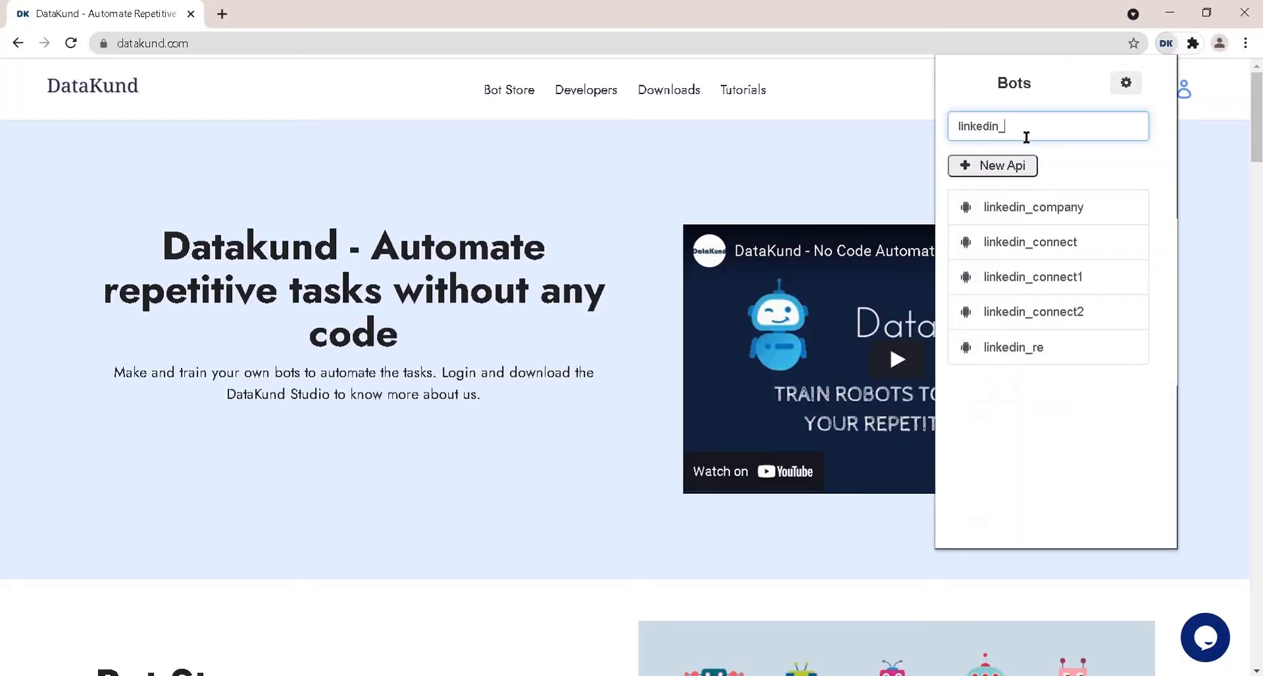
{"action": "type", "text": "jobsscraper"}
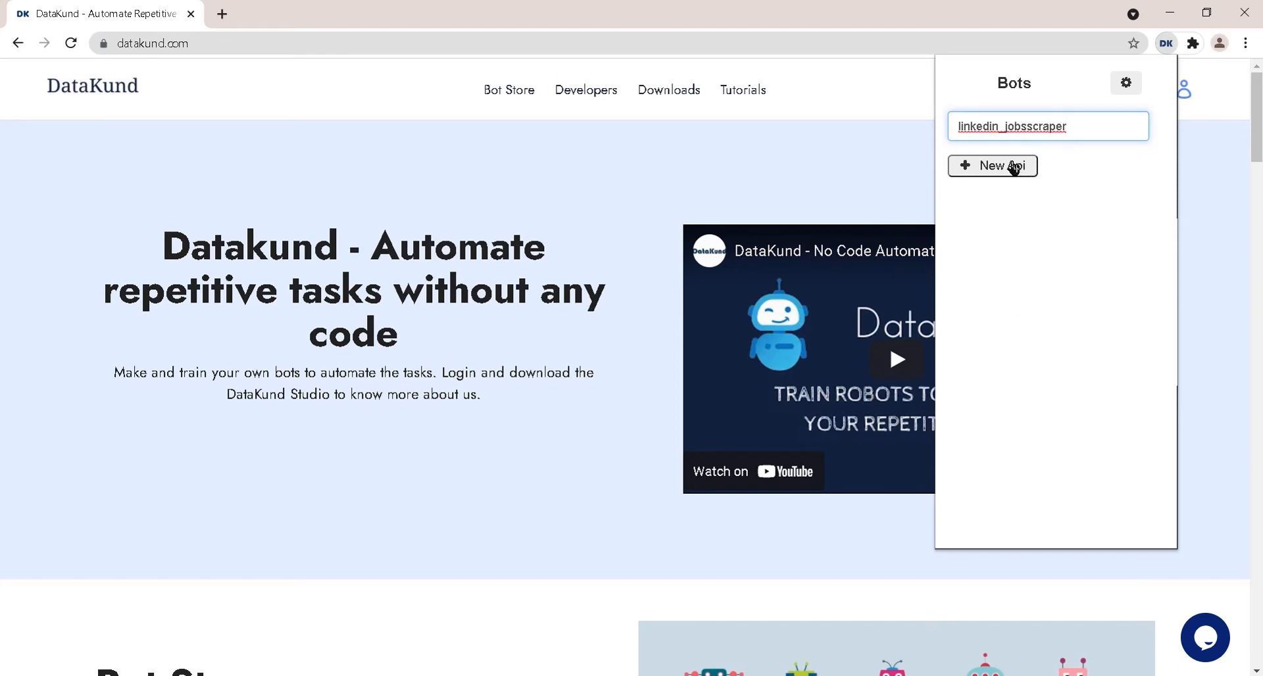
{"action": "left_click", "coordinate": [1013, 166]}
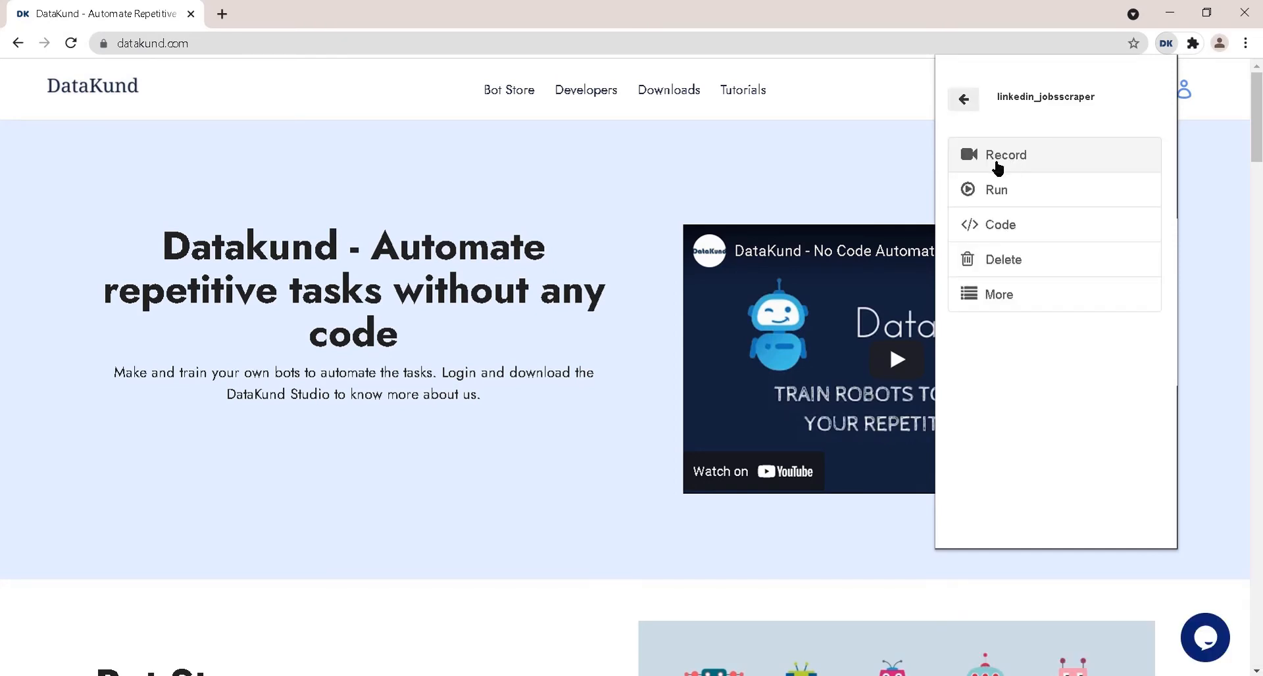
{"action": "left_click", "coordinate": [998, 165]}
{"action": "left_click", "coordinate": [316, 39]}
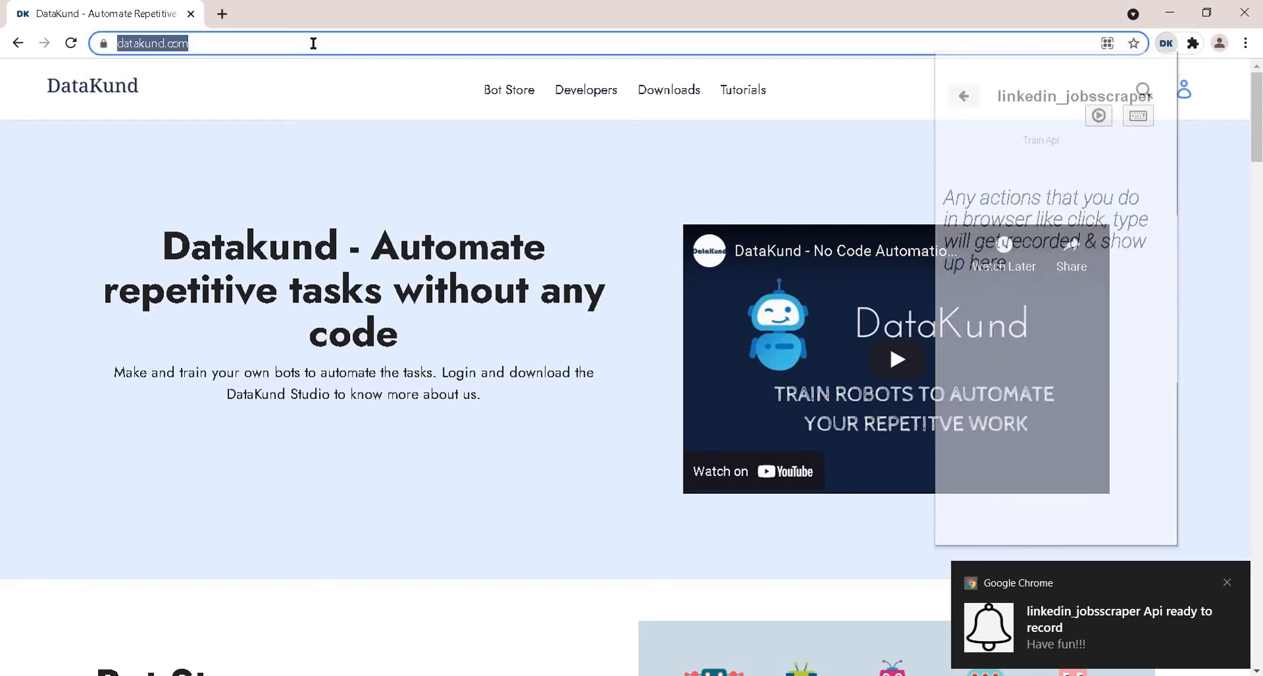
- Open LinkedIn and sign in with the account's e-mail address
{"action": "type", "text": "linked"}
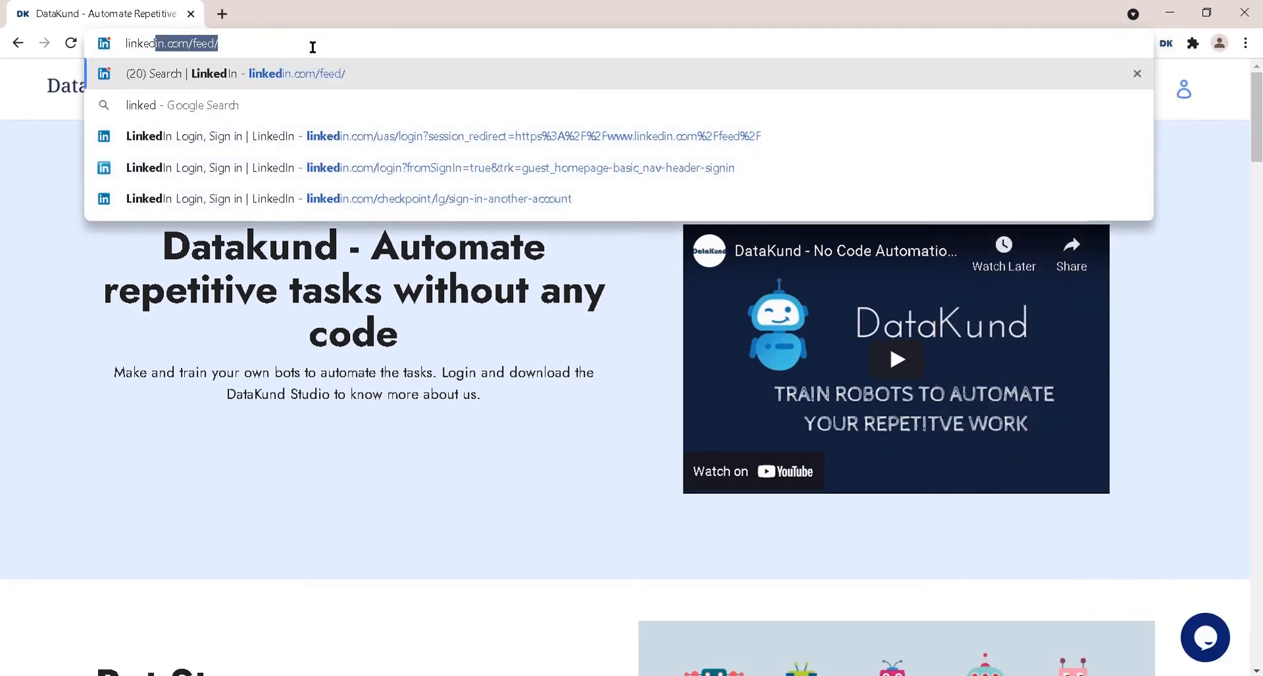
{"action": "key", "text": "Return"}
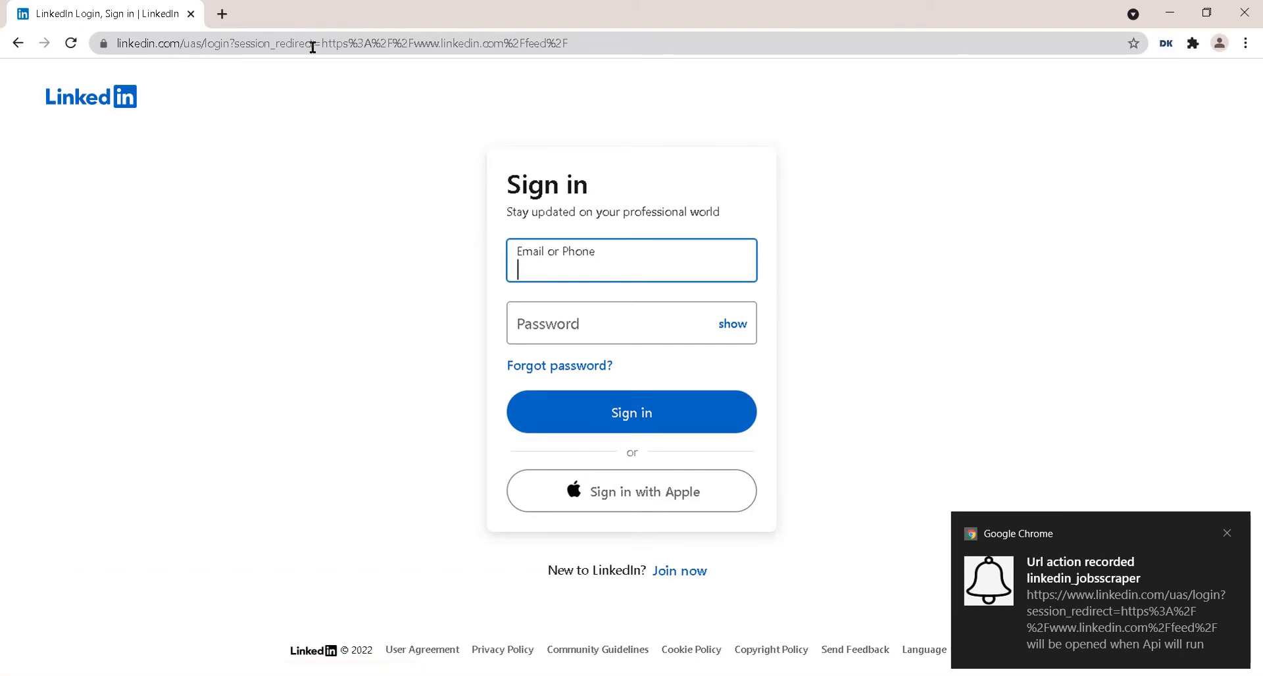
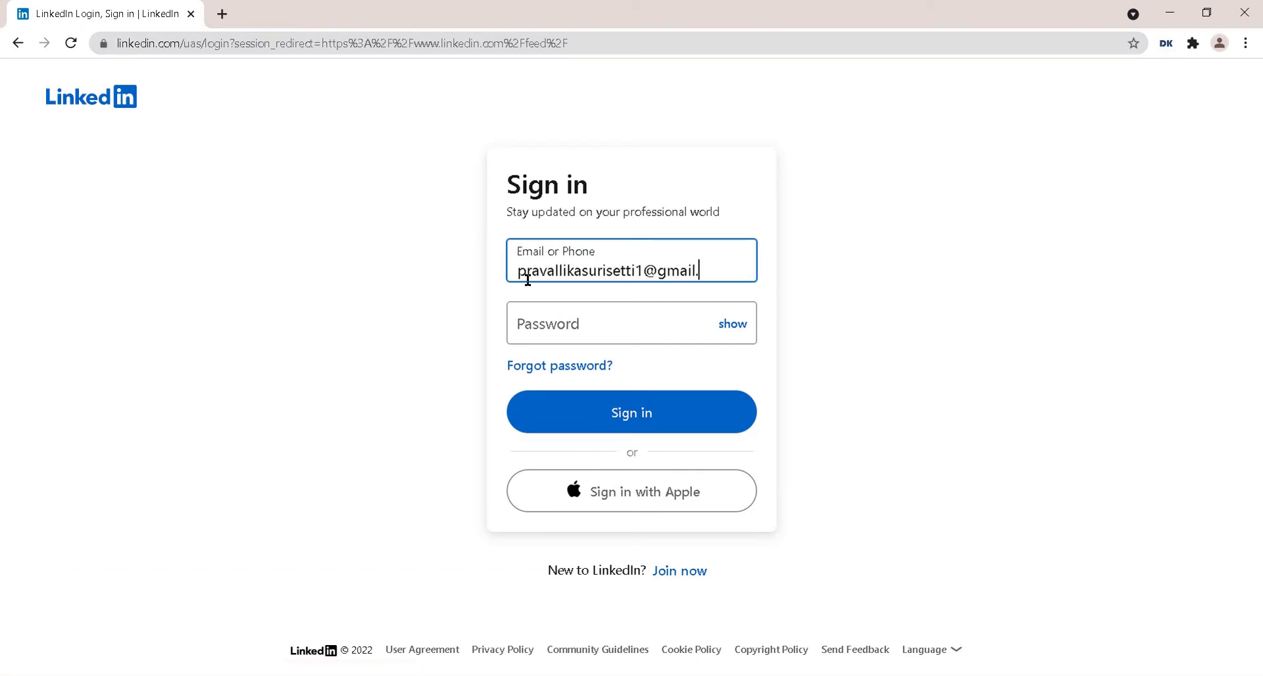
{"action": "left_click", "coordinate": [595, 428]}
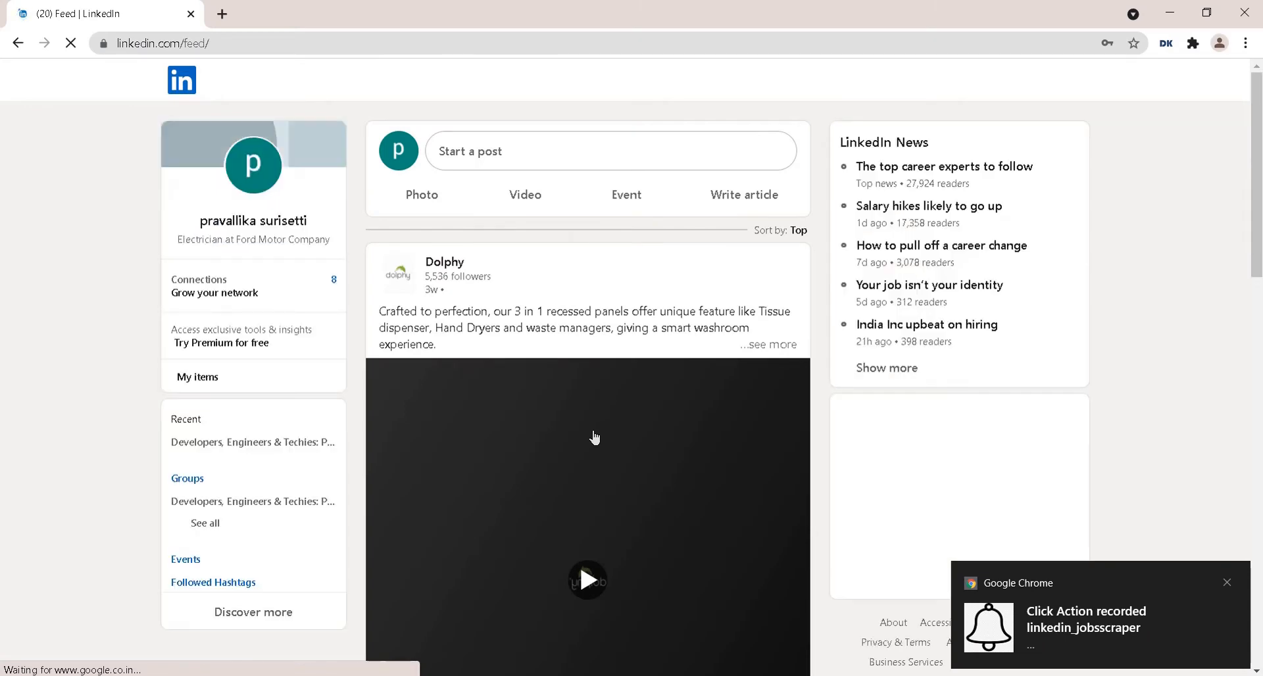
- Search LinkedIn for 'apple'
{"action": "left_click", "coordinate": [308, 78]}
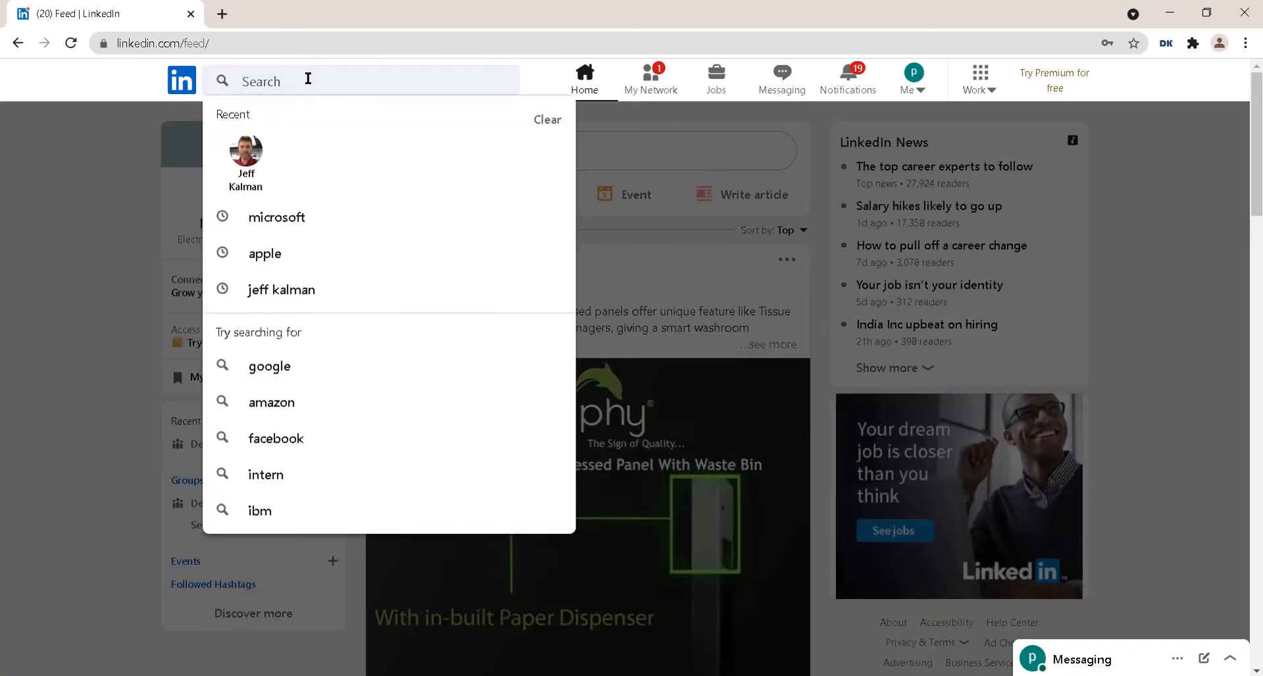
{"action": "type", "text": "apple"}
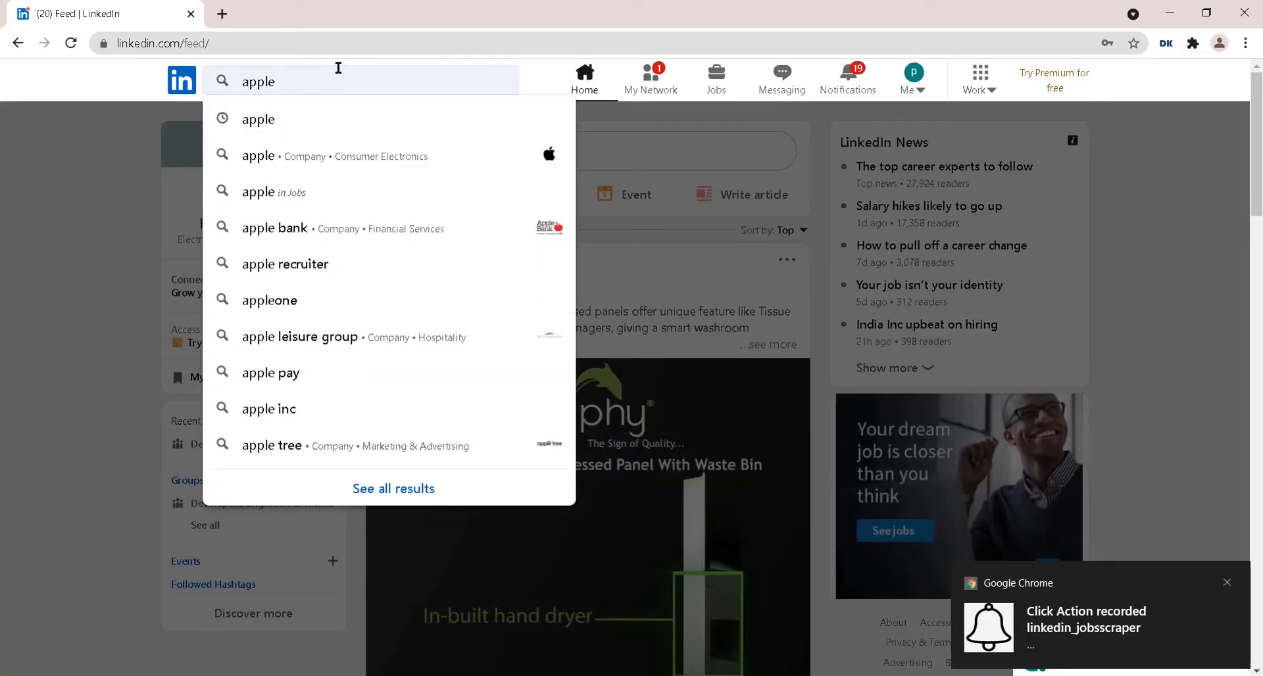
{"action": "key", "text": "Return"}
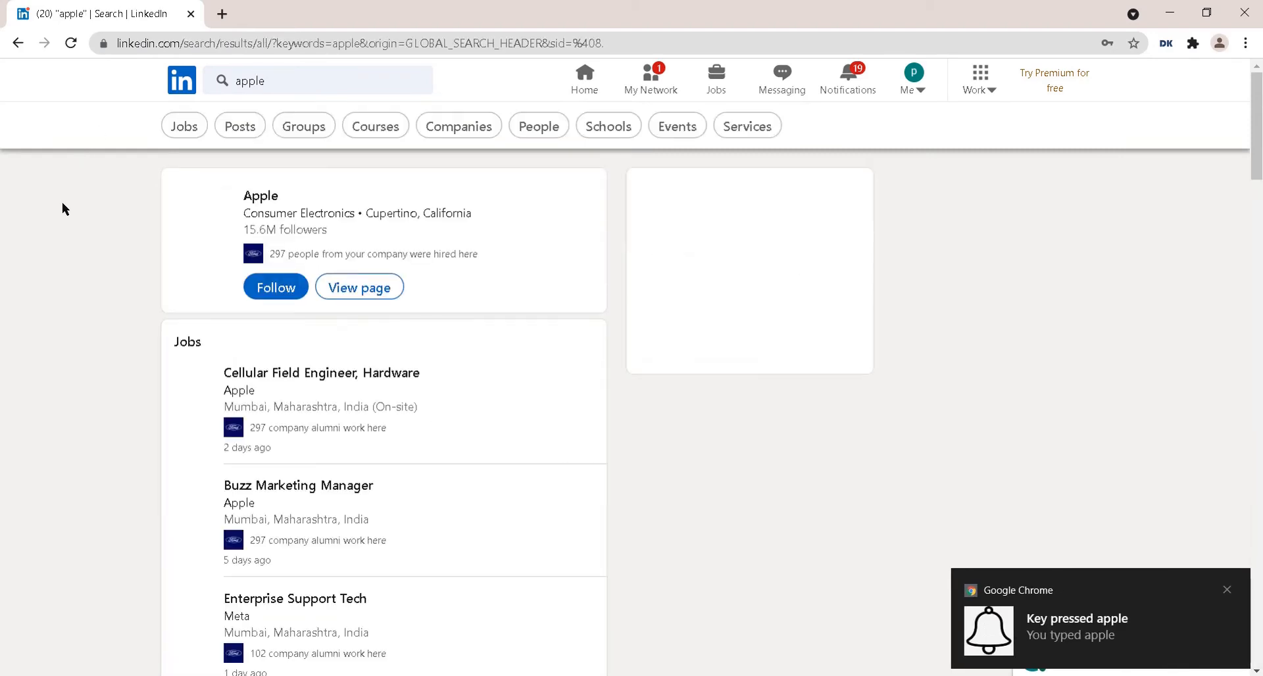
- Record a 3-second DataKund static wait and narrow the apple results to Jobs
{"action": "right_click", "coordinate": [63, 204]}
{"action": "mouse_move", "coordinate": [211, 404]}
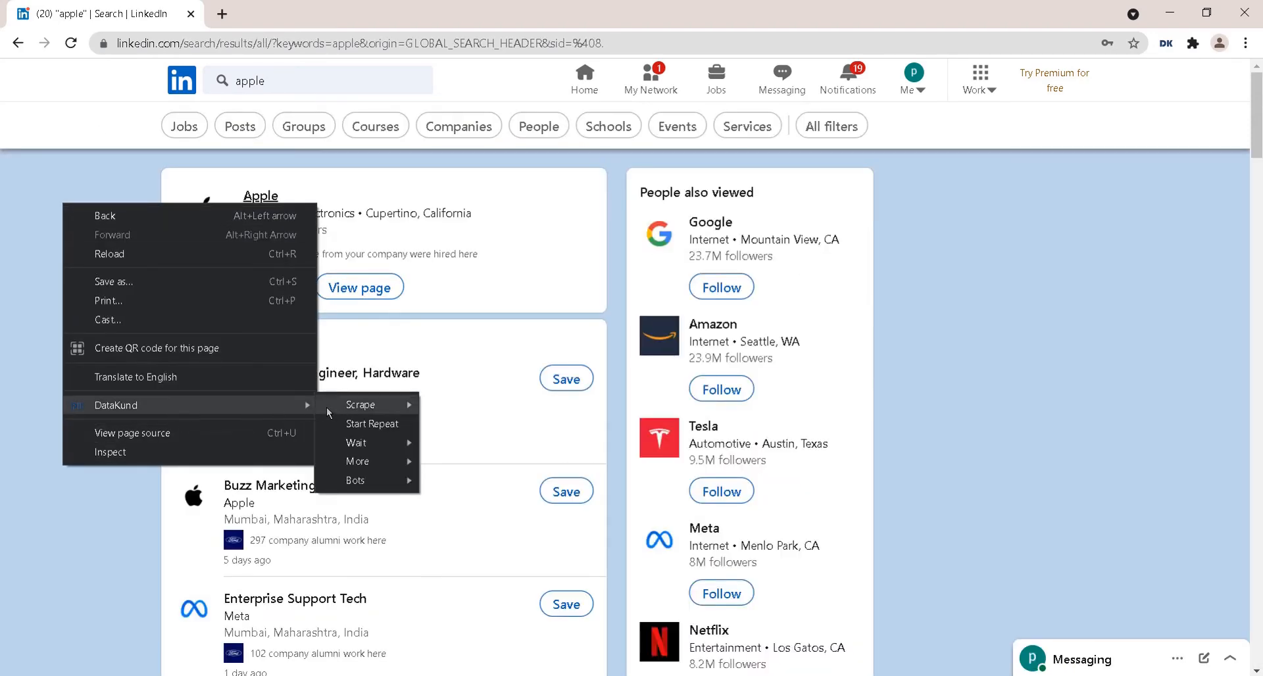
{"action": "mouse_move", "coordinate": [378, 442]}
{"action": "mouse_move", "coordinate": [531, 464]}
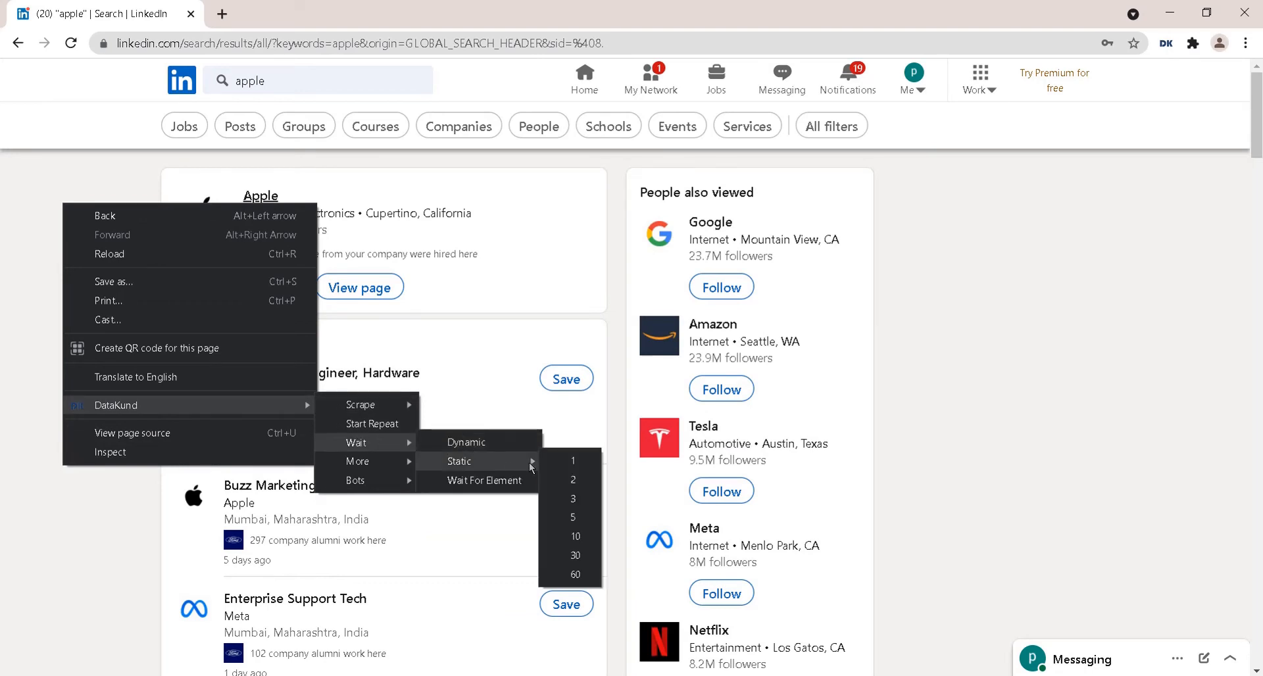
{"action": "left_click", "coordinate": [579, 499]}
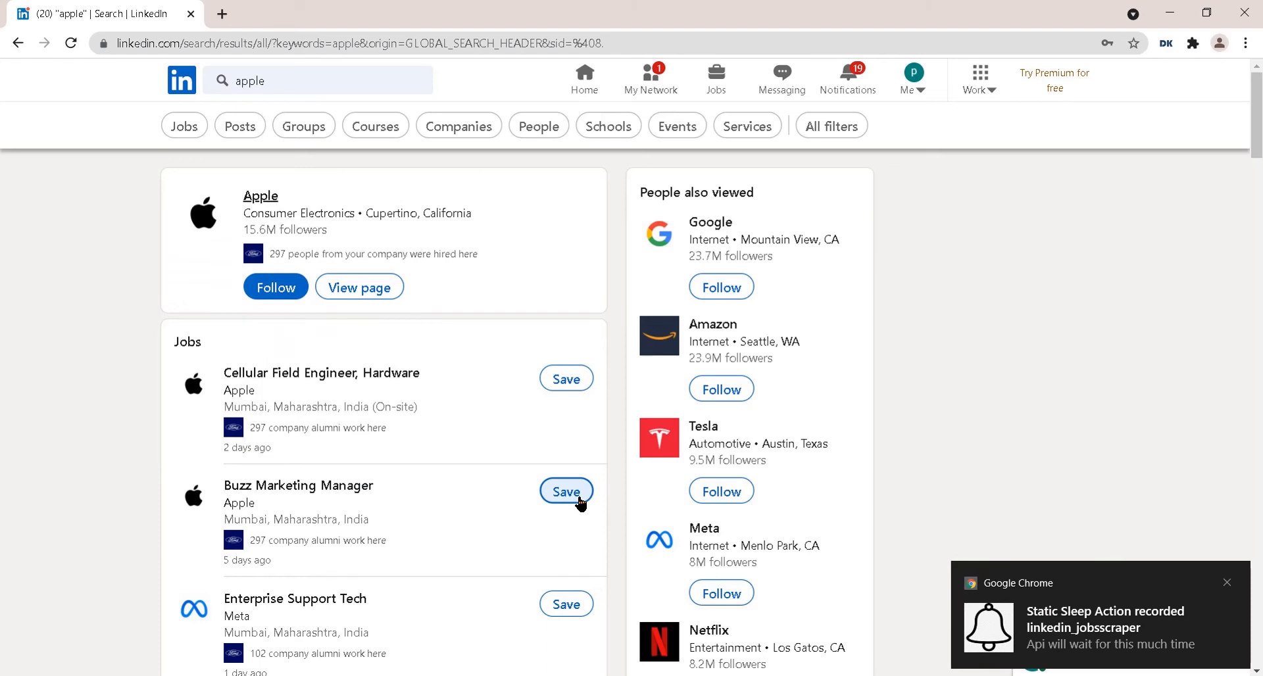
{"action": "left_click", "coordinate": [186, 128]}
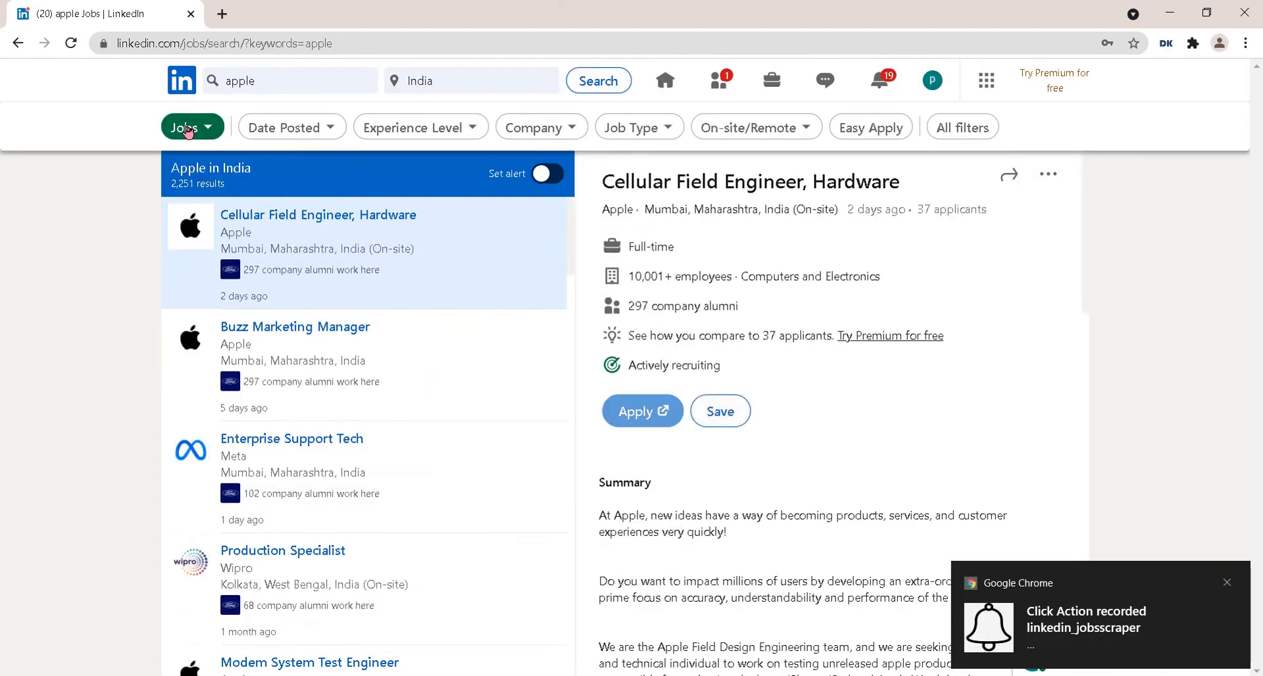
- Record a static wait, pick Jobs from the search category dropdown, then another static wait
{"action": "right_click", "coordinate": [58, 280]}
{"action": "mouse_move", "coordinate": [296, 480]}
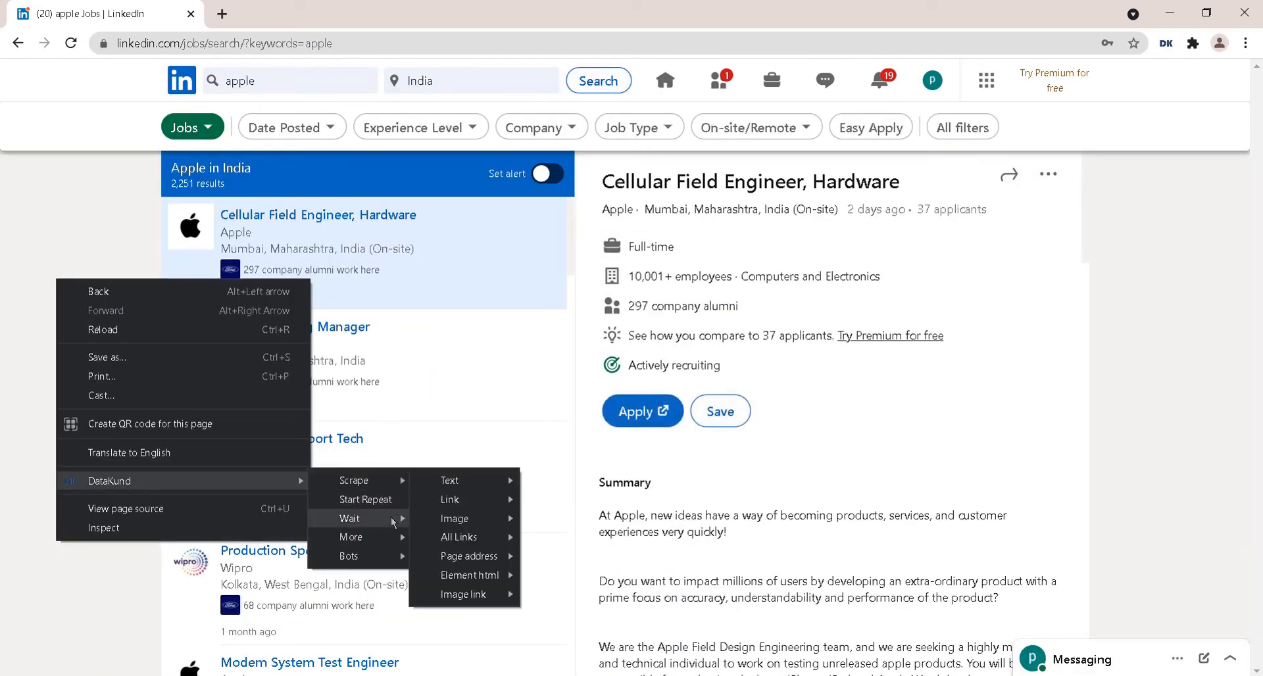
{"action": "mouse_move", "coordinate": [394, 523]}
{"action": "mouse_move", "coordinate": [461, 533]}
{"action": "left_click", "coordinate": [562, 575]}
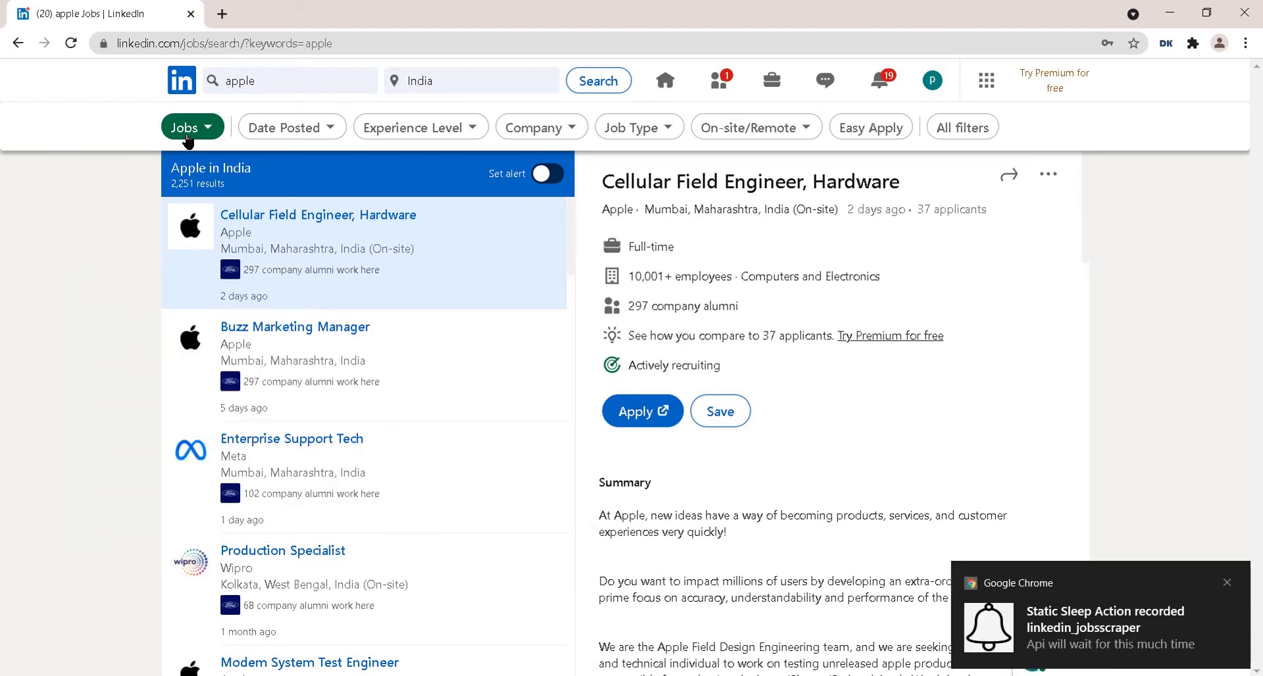
{"action": "left_click", "coordinate": [207, 130]}
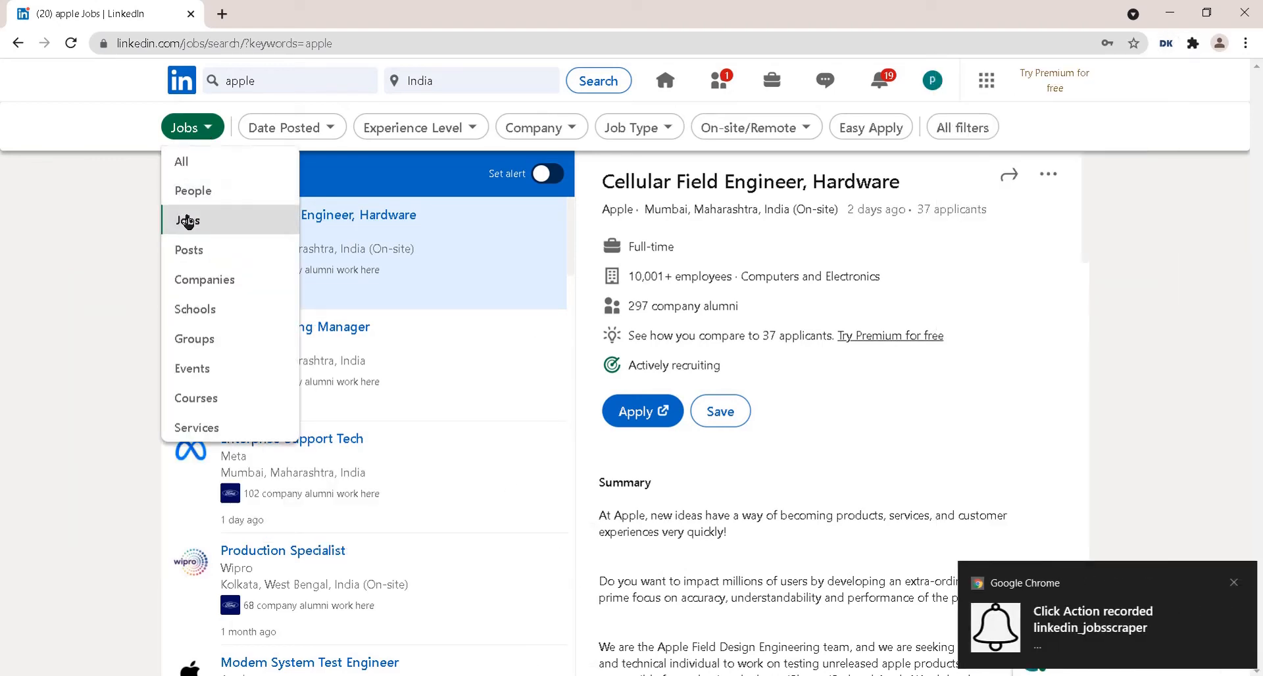
{"action": "left_click", "coordinate": [187, 219]}
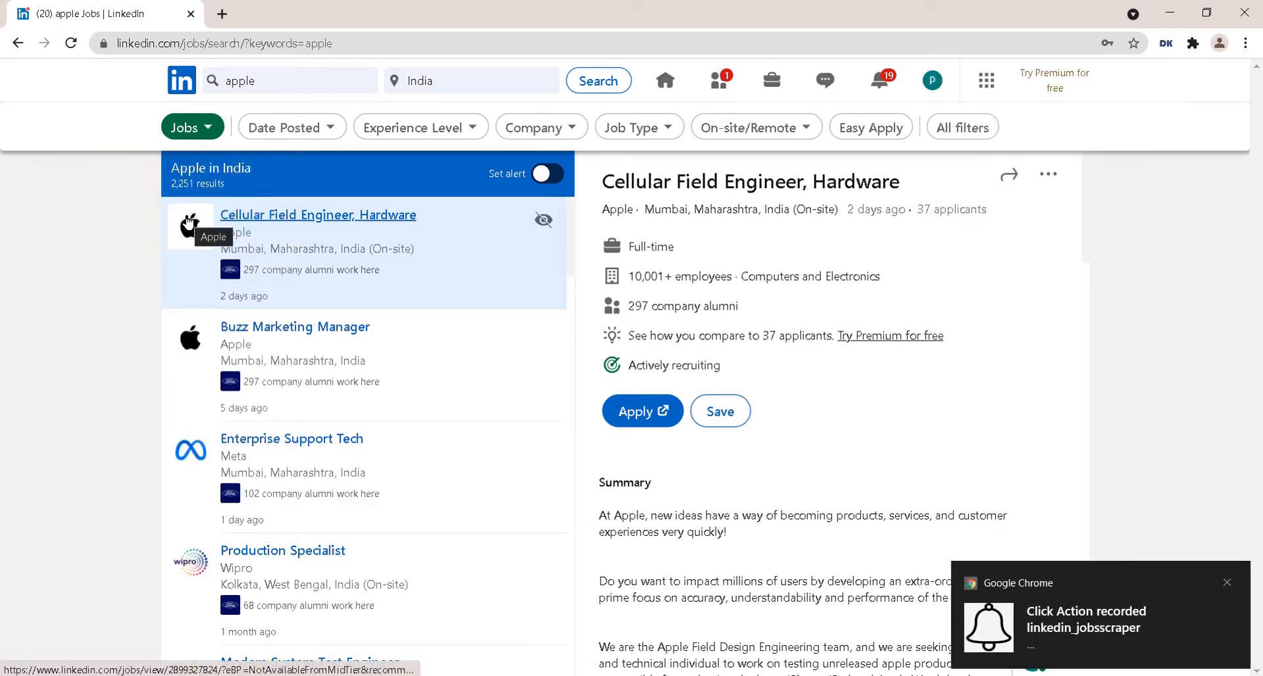
{"action": "right_click", "coordinate": [86, 221]}
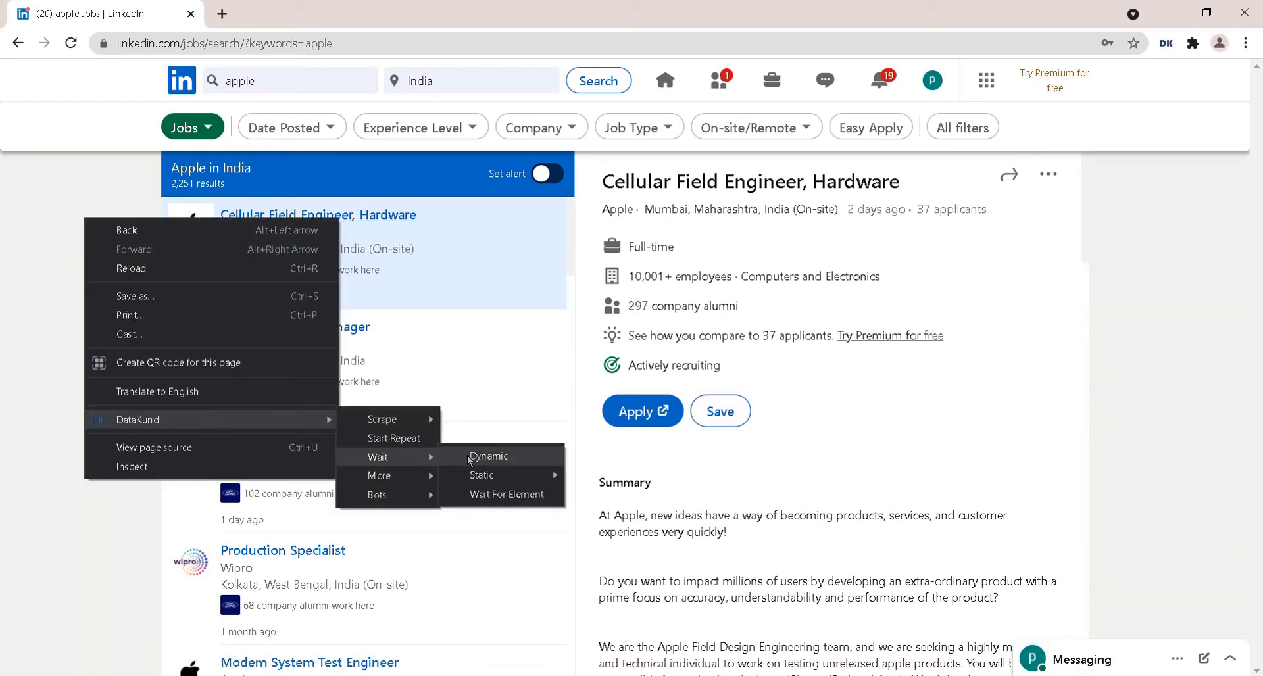
{"action": "left_click", "coordinate": [579, 500]}
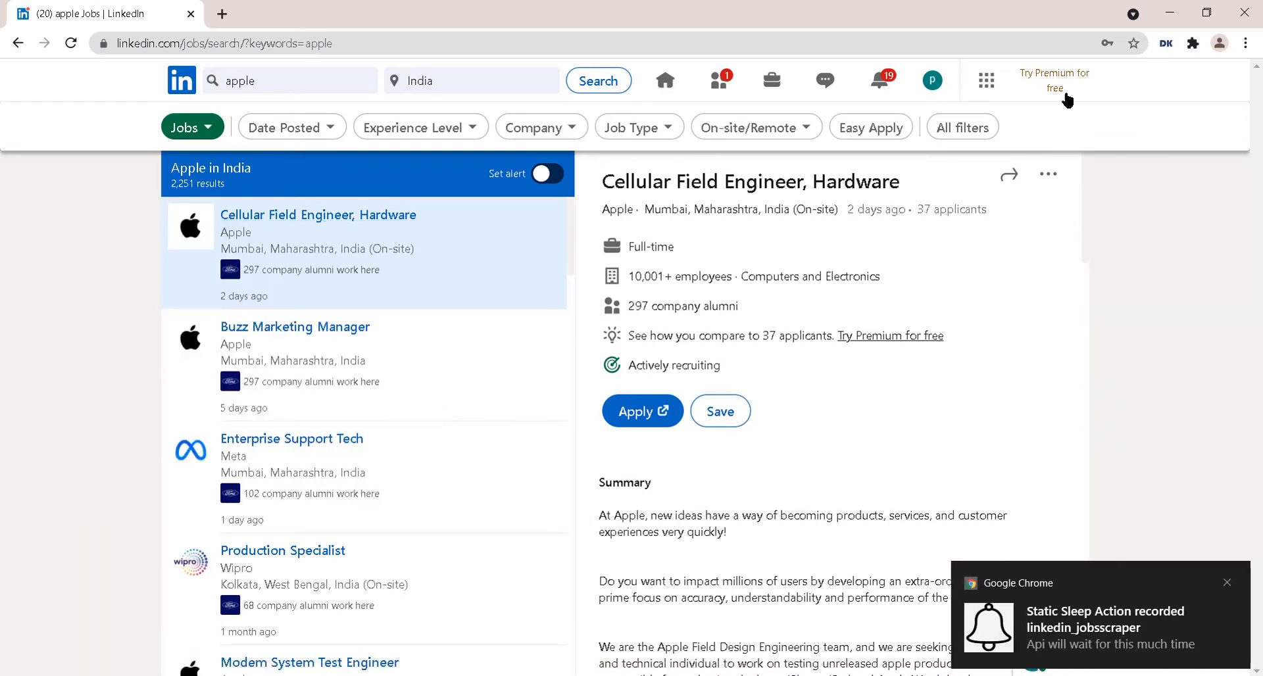
- Enter outputs designation, company, location and updated in the bot's settings and save
{"action": "left_click", "coordinate": [1170, 44]}
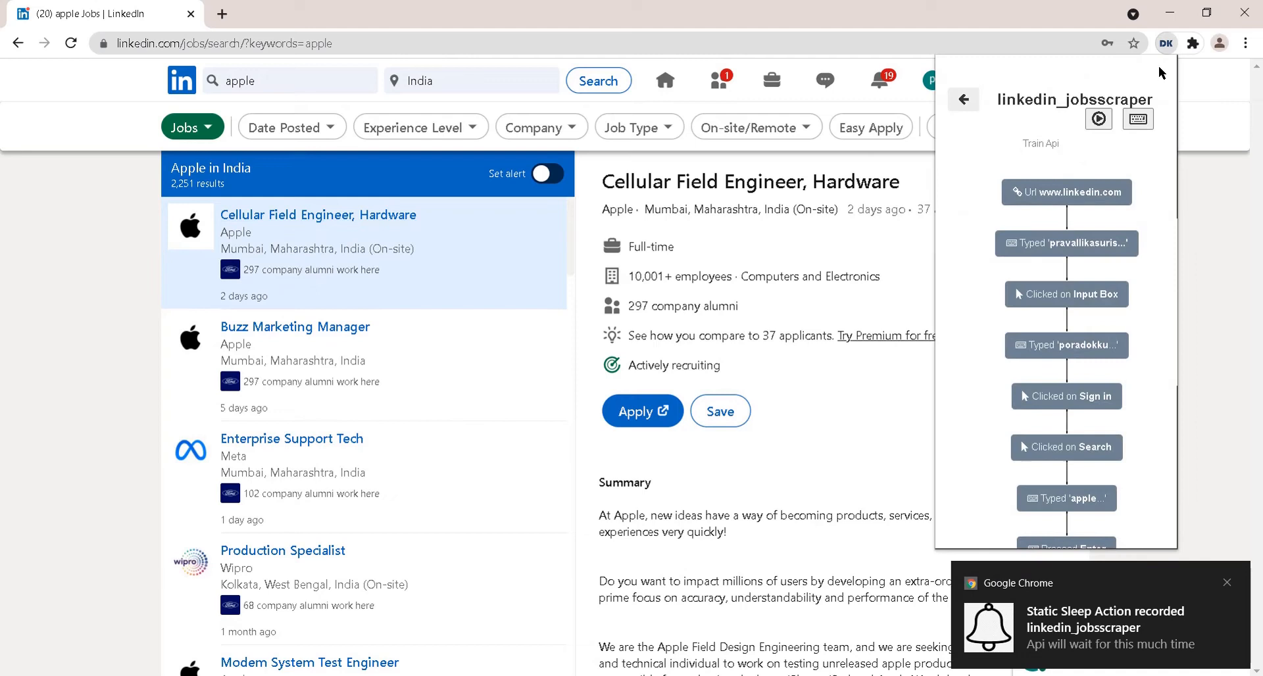
{"action": "left_click", "coordinate": [1138, 120]}
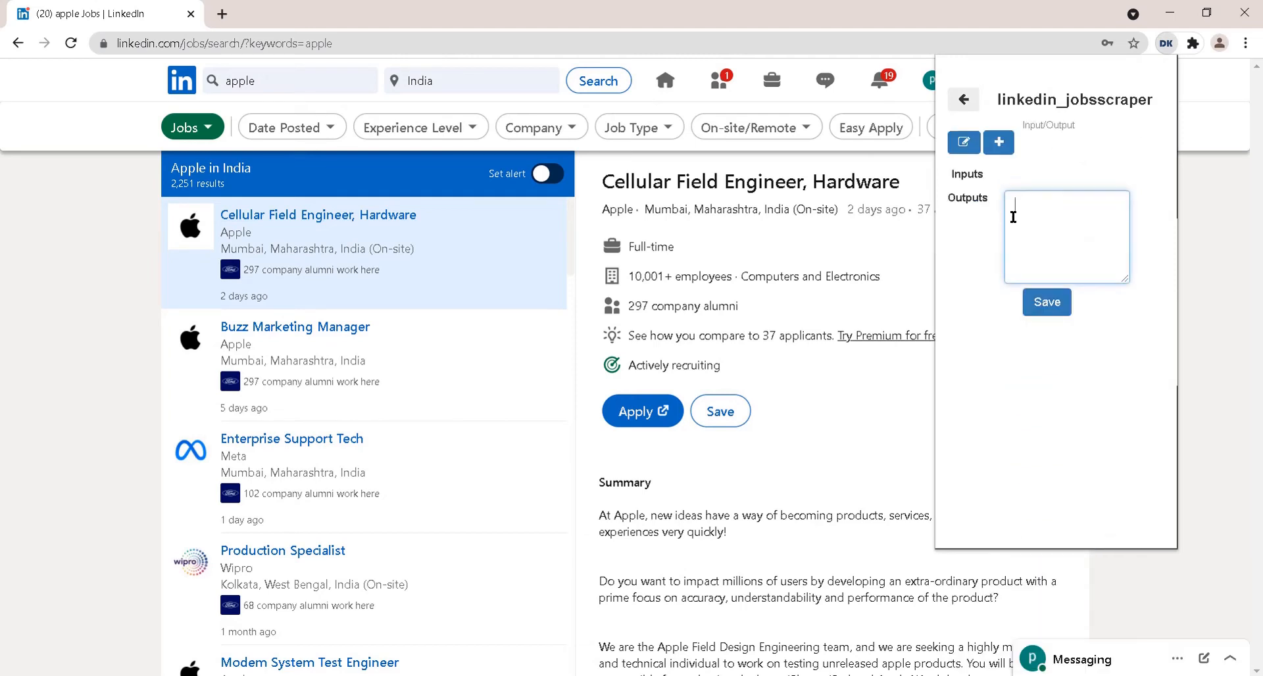
{"action": "type", "text": "desi"}
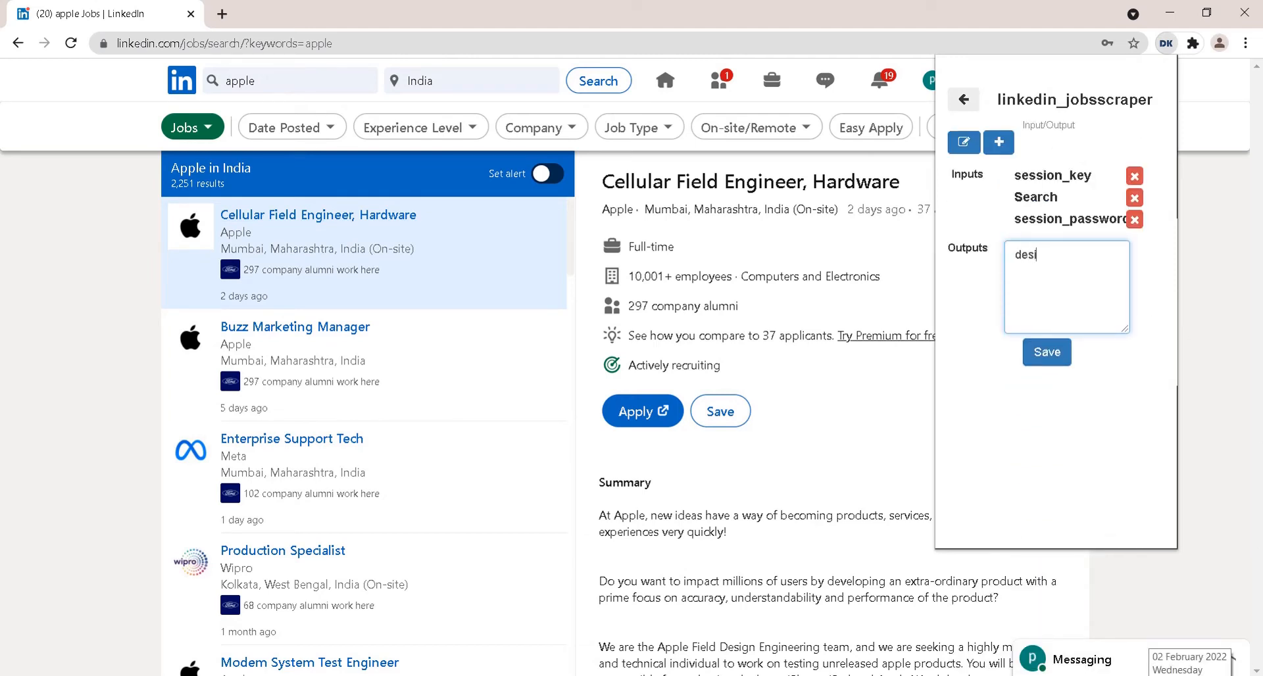
{"action": "type", "text": "gnation"}
{"action": "key", "text": "Return"}
{"action": "type", "text": "company"}
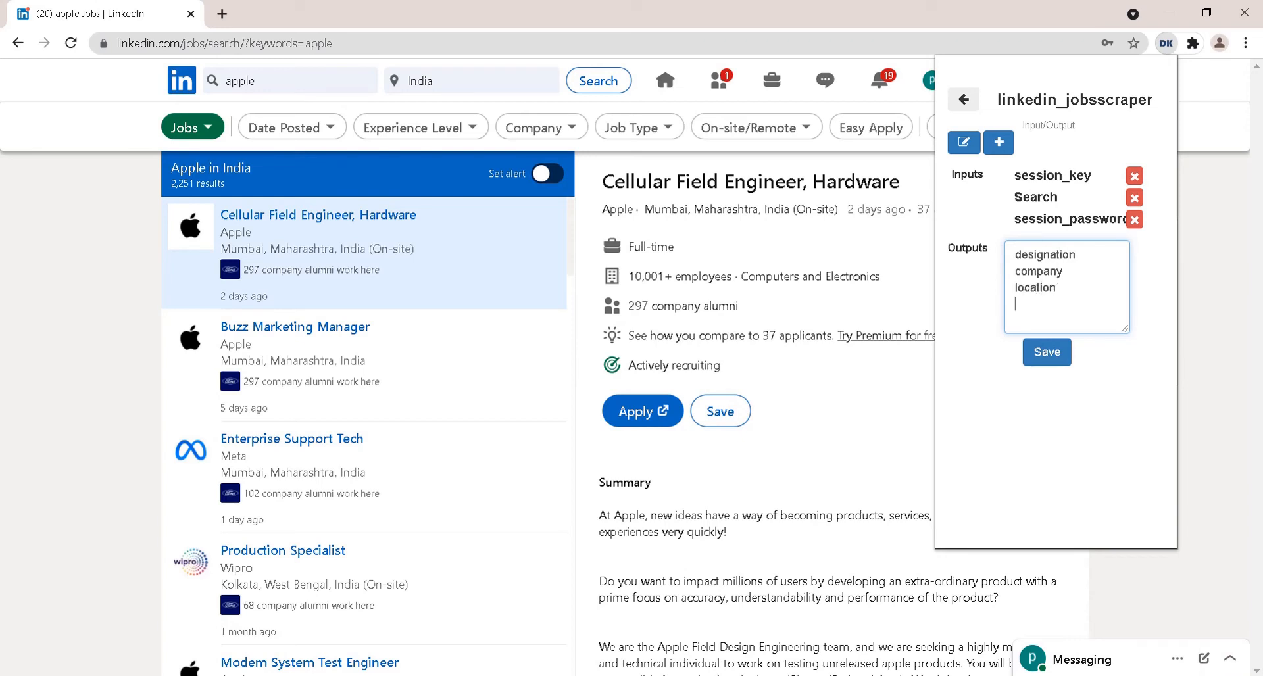
{"action": "left_click", "coordinate": [1045, 353]}
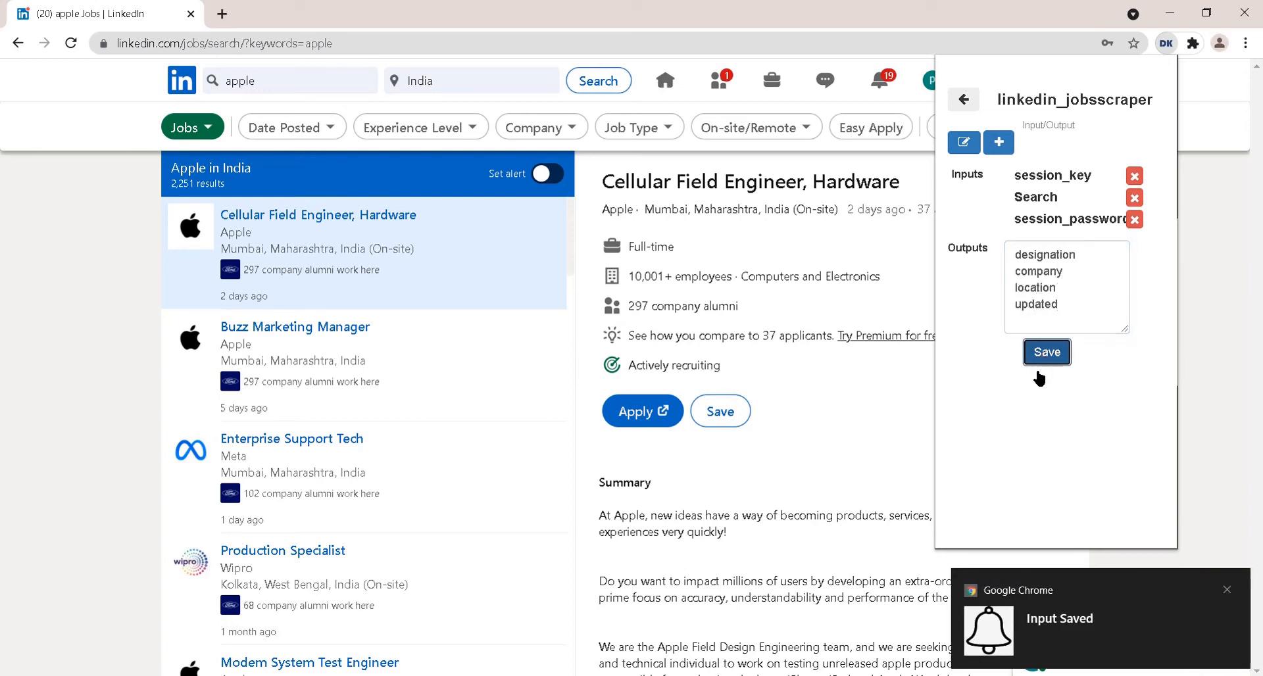
- Return to the recorded steps list and close the bot panel
{"action": "left_click", "coordinate": [964, 99]}
{"action": "scroll", "coordinate": [756, 328], "scroll_direction": "down", "scroll_amount": 3}
{"action": "left_click", "coordinate": [176, 293]}
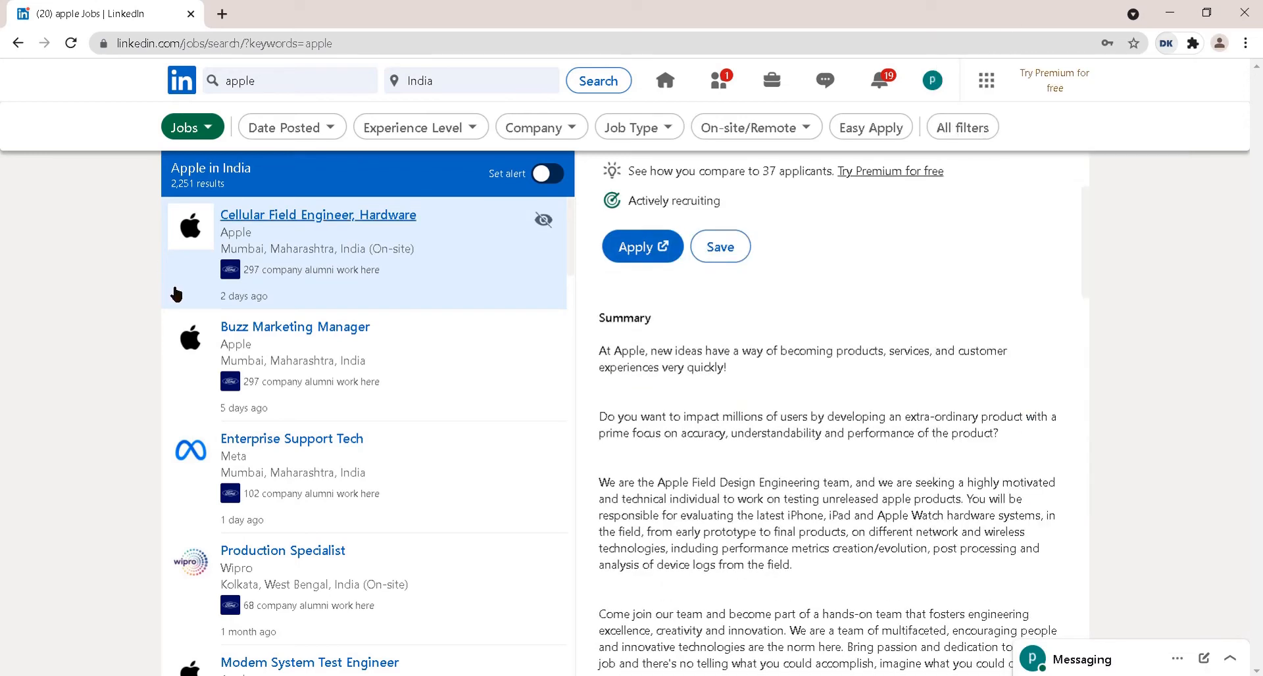
- Scrape the first job's title as designation and its company name as company
{"action": "right_click", "coordinate": [283, 214]}
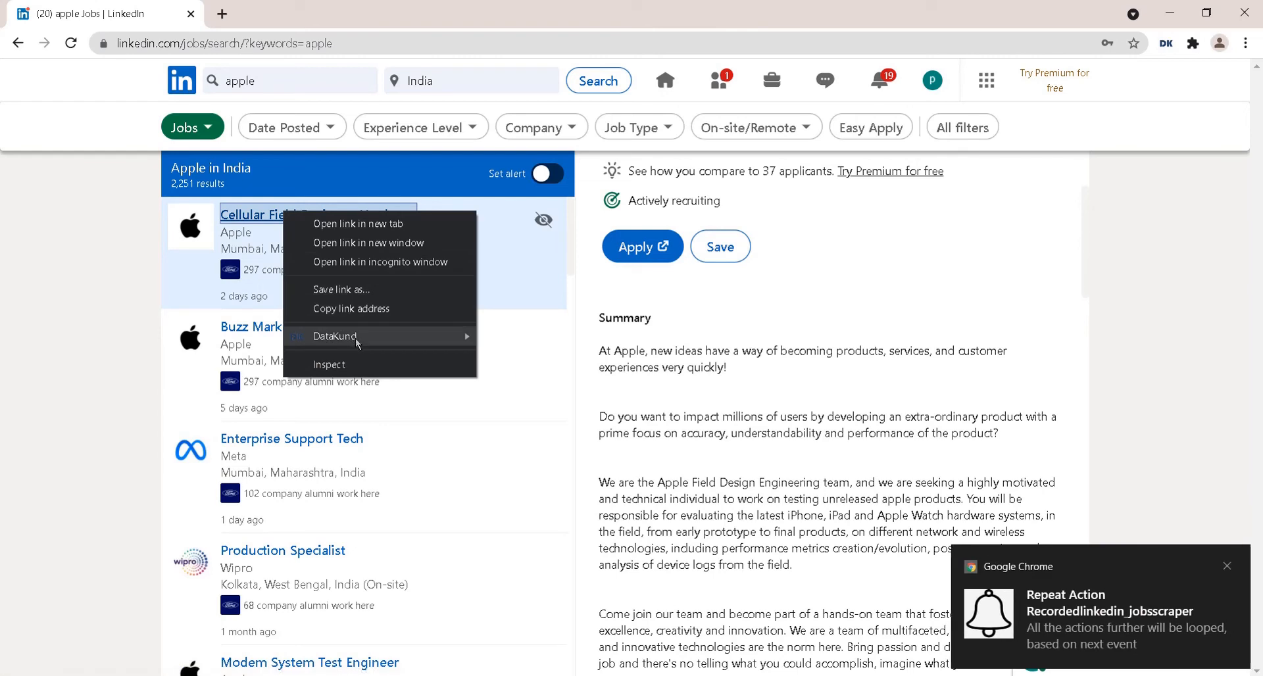
{"action": "mouse_move", "coordinate": [431, 341]}
{"action": "mouse_move", "coordinate": [526, 336]}
{"action": "mouse_move", "coordinate": [658, 341]}
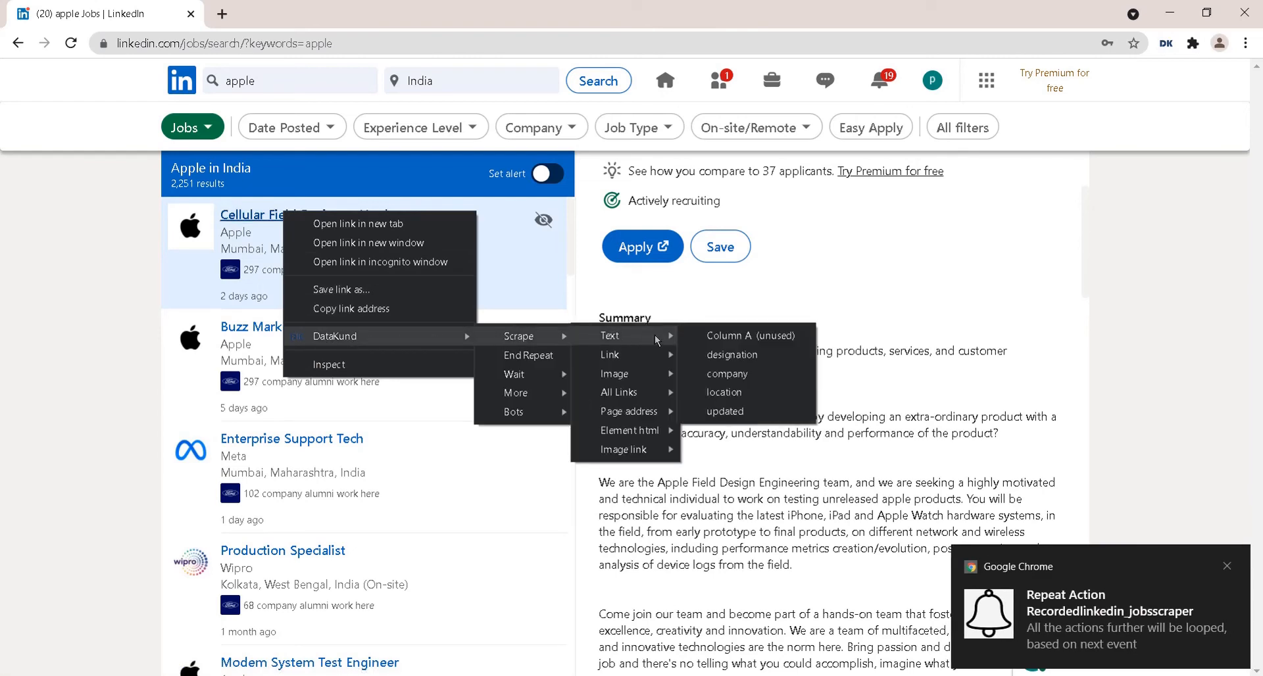
{"action": "left_click", "coordinate": [730, 356]}
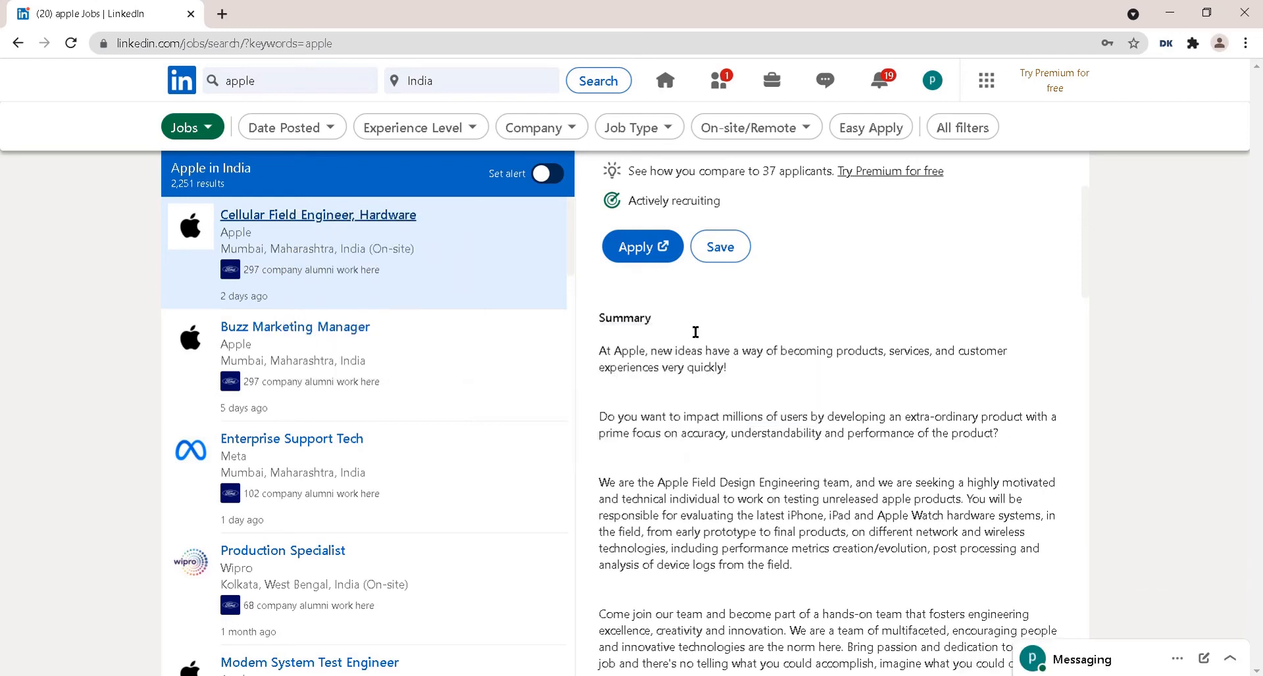
{"action": "right_click", "coordinate": [226, 220]}
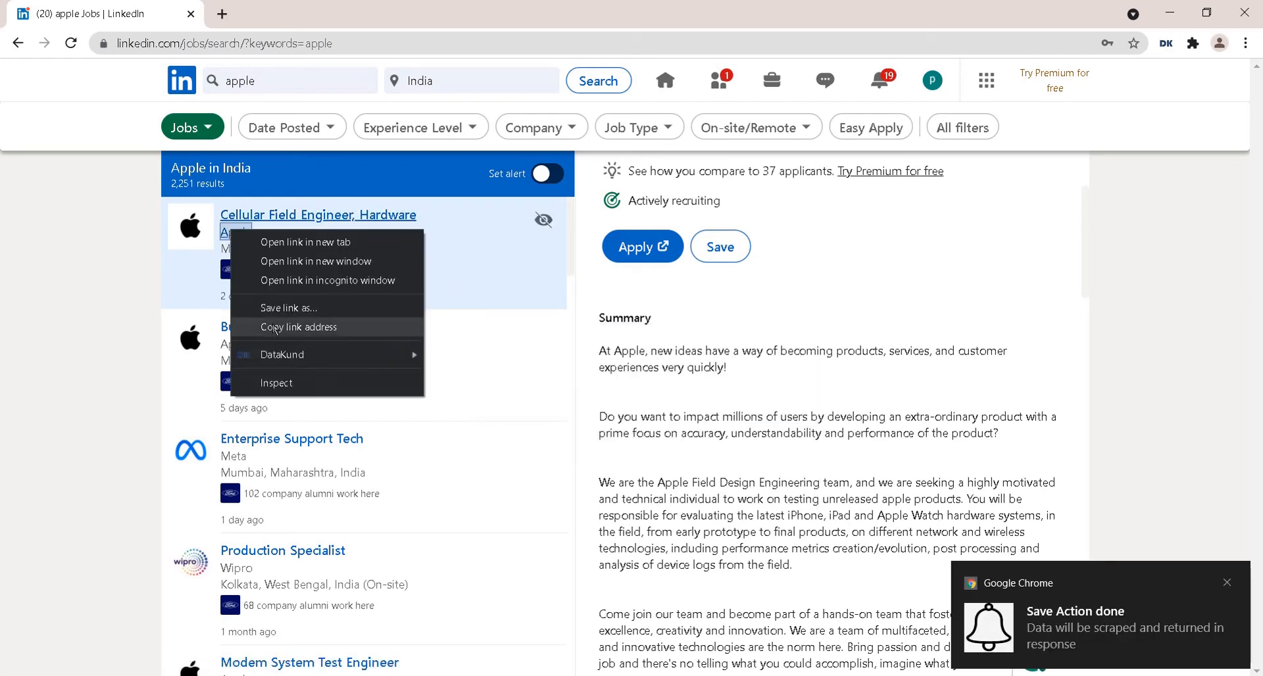
{"action": "mouse_move", "coordinate": [329, 355]}
{"action": "mouse_move", "coordinate": [473, 354]}
{"action": "mouse_move", "coordinate": [572, 353]}
{"action": "left_click", "coordinate": [658, 386]}
- Scrape the first job's location as location and its posting age as updated
{"action": "right_click", "coordinate": [287, 248]}
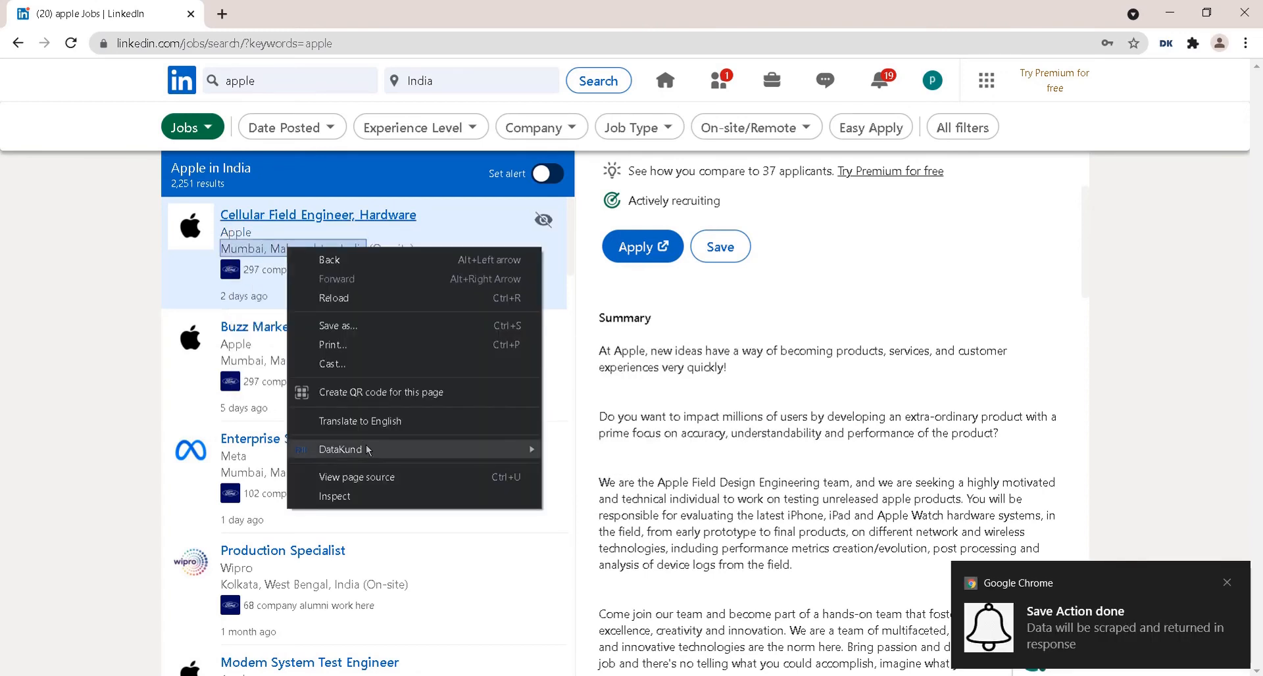
{"action": "mouse_move", "coordinate": [460, 449]}
{"action": "mouse_move", "coordinate": [631, 448]}
{"action": "mouse_move", "coordinate": [697, 448]}
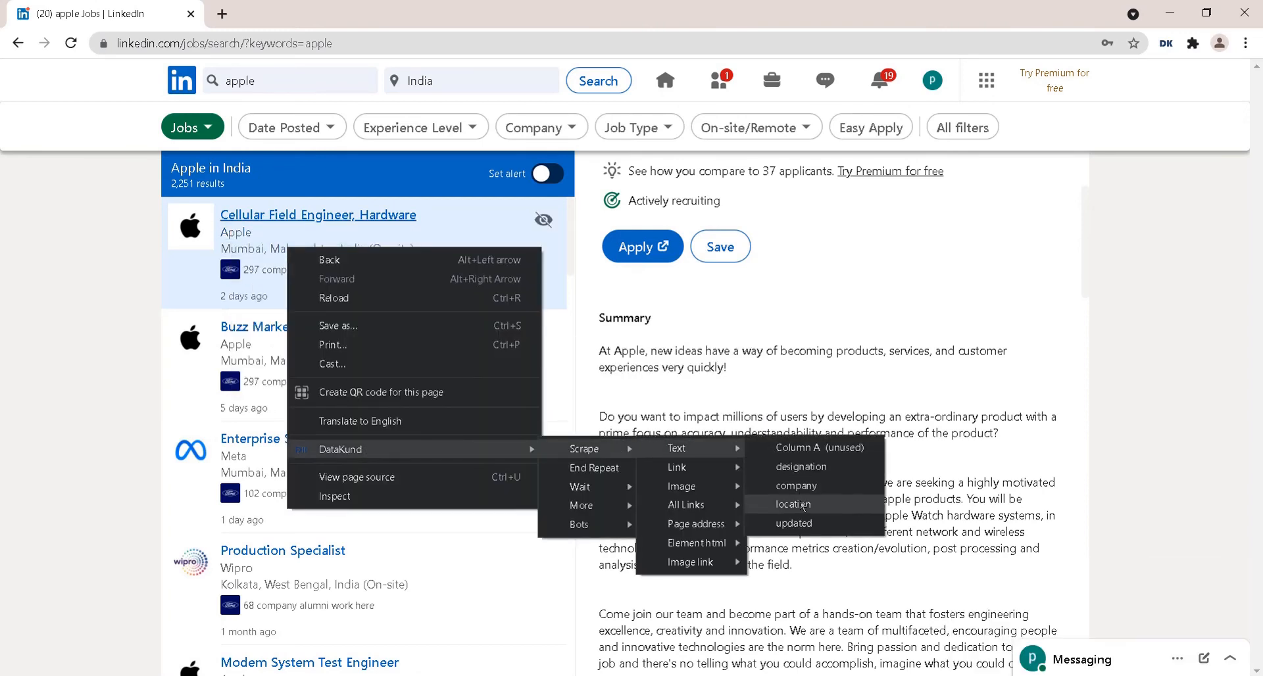
{"action": "left_click", "coordinate": [803, 505]}
{"action": "right_click", "coordinate": [235, 296]}
{"action": "mouse_move", "coordinate": [394, 497]}
{"action": "mouse_move", "coordinate": [540, 497]}
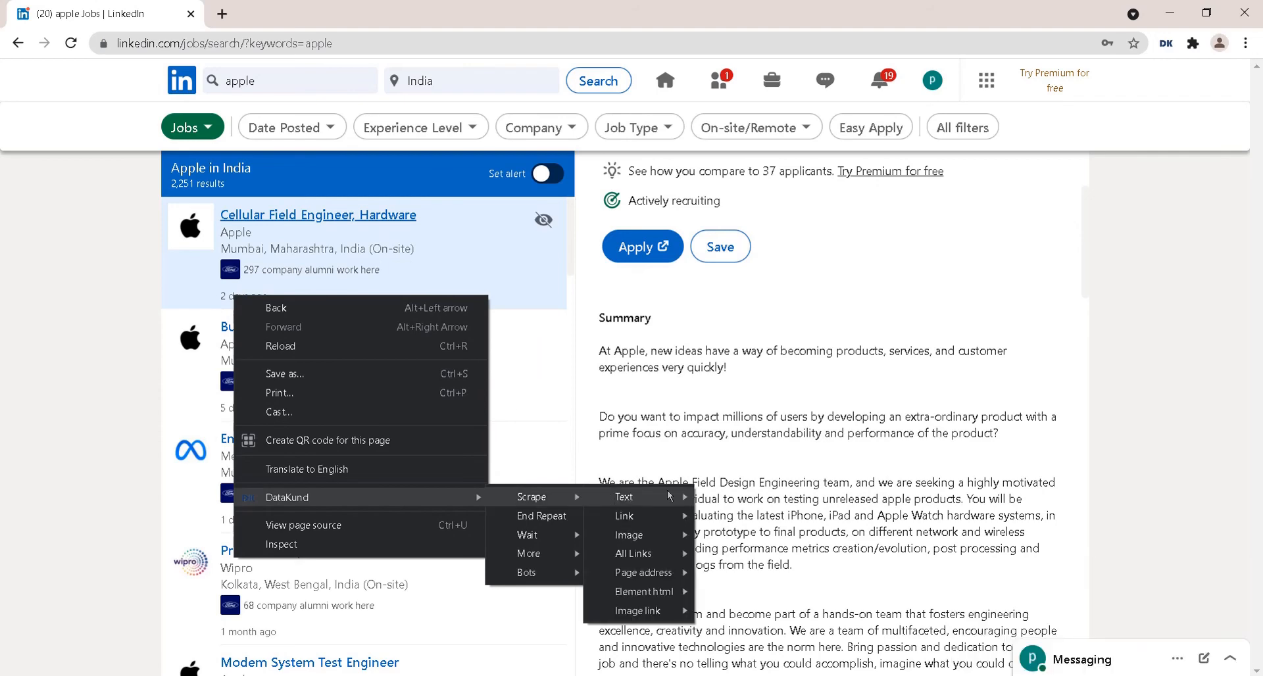
{"action": "mouse_move", "coordinate": [669, 496]}
{"action": "left_click", "coordinate": [757, 554]}
{"action": "left_click", "coordinate": [1165, 46]}
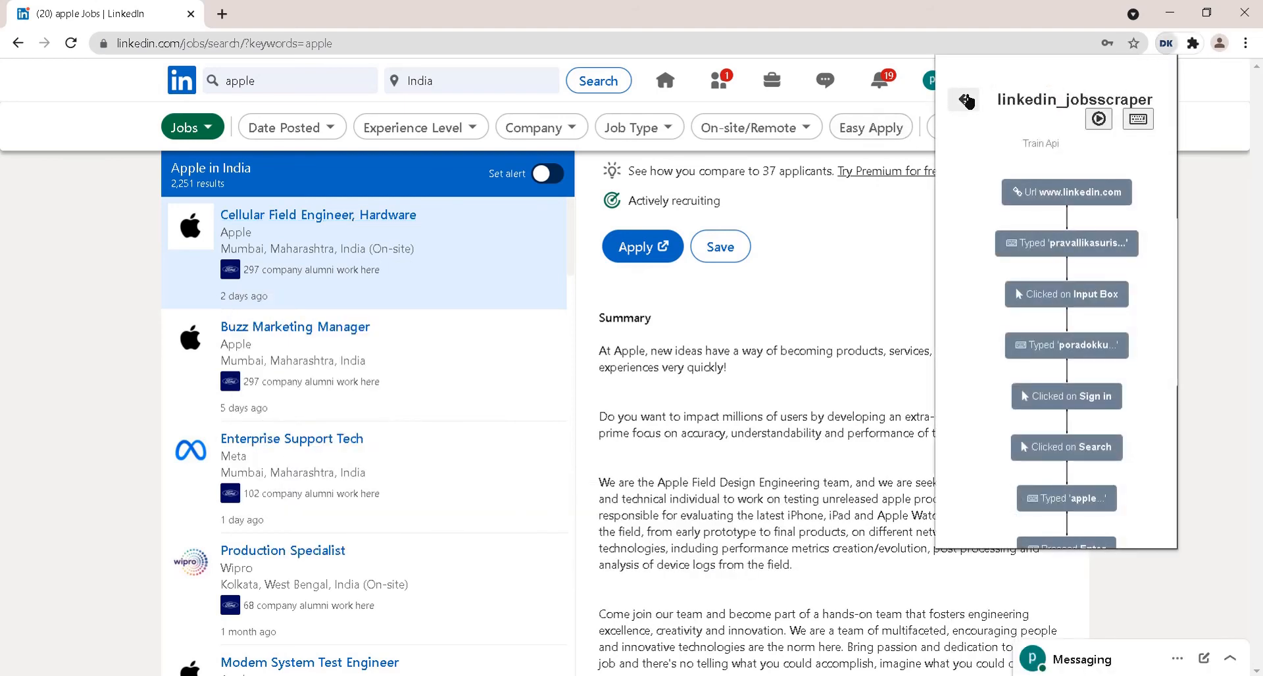
- Stop recording, close the bot panel, and sign out of LinkedIn from the account menu
{"action": "left_click", "coordinate": [965, 99]}
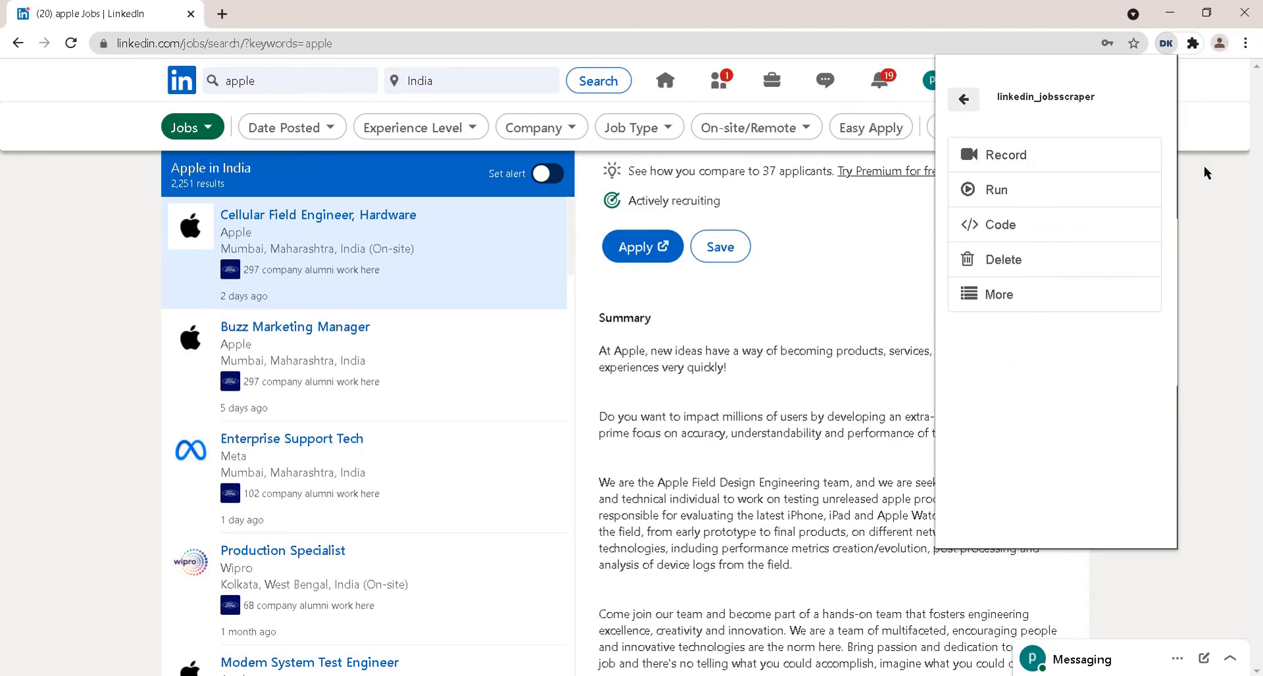
{"action": "left_click", "coordinate": [929, 80]}
{"action": "left_click", "coordinate": [932, 80]}
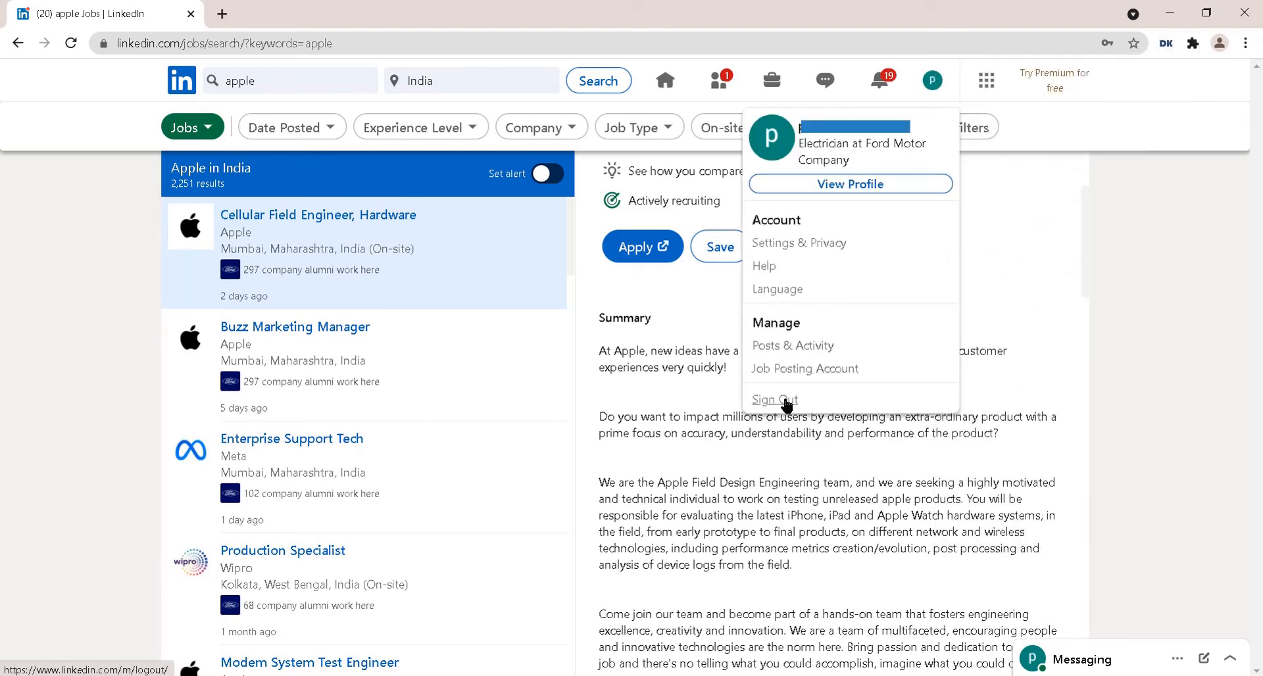
{"action": "left_click", "coordinate": [782, 398]}
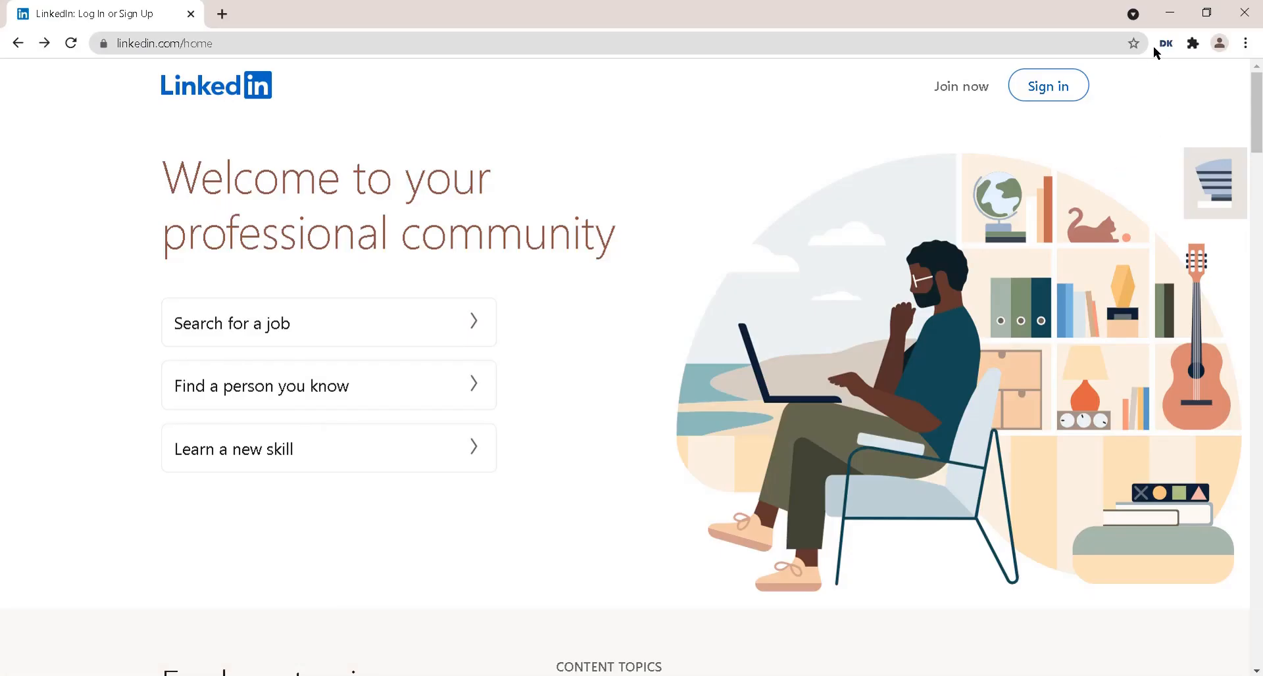
- Run linkedin_jobsscraper with its saved inputs and view the JSON listing Apple's Cellular Field Engineer job in Mumbai
{"action": "left_click", "coordinate": [1165, 44]}
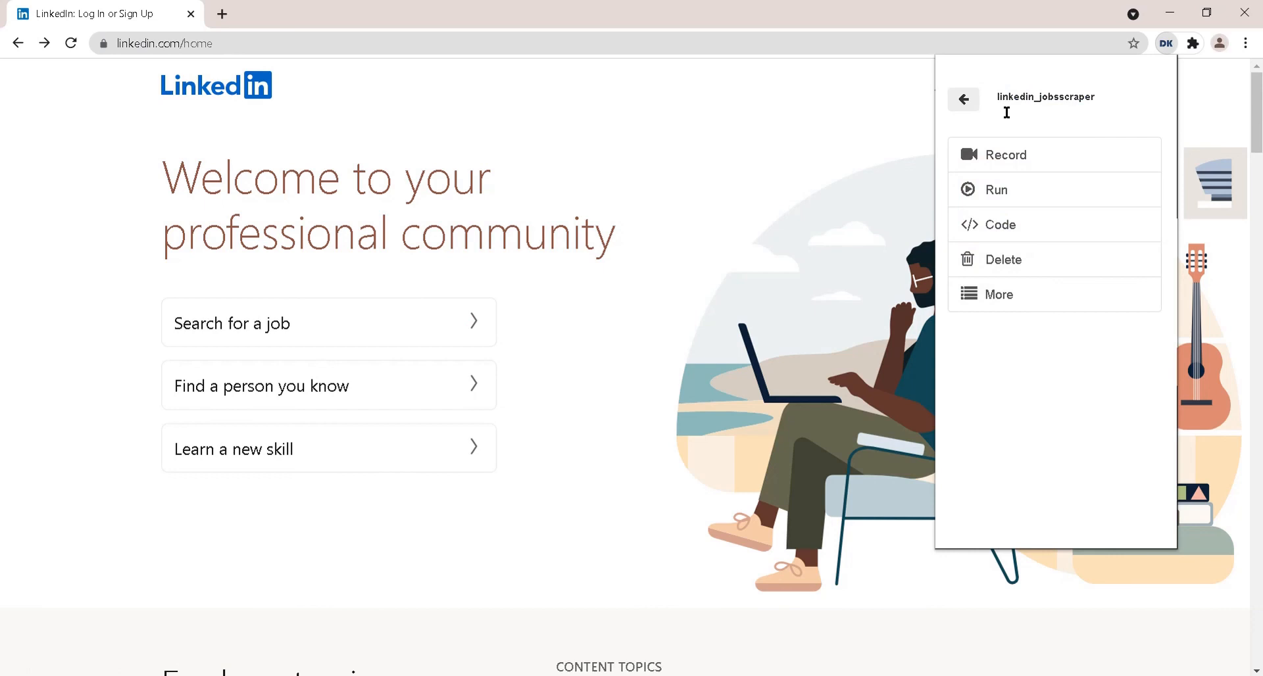
{"action": "left_click", "coordinate": [993, 190]}
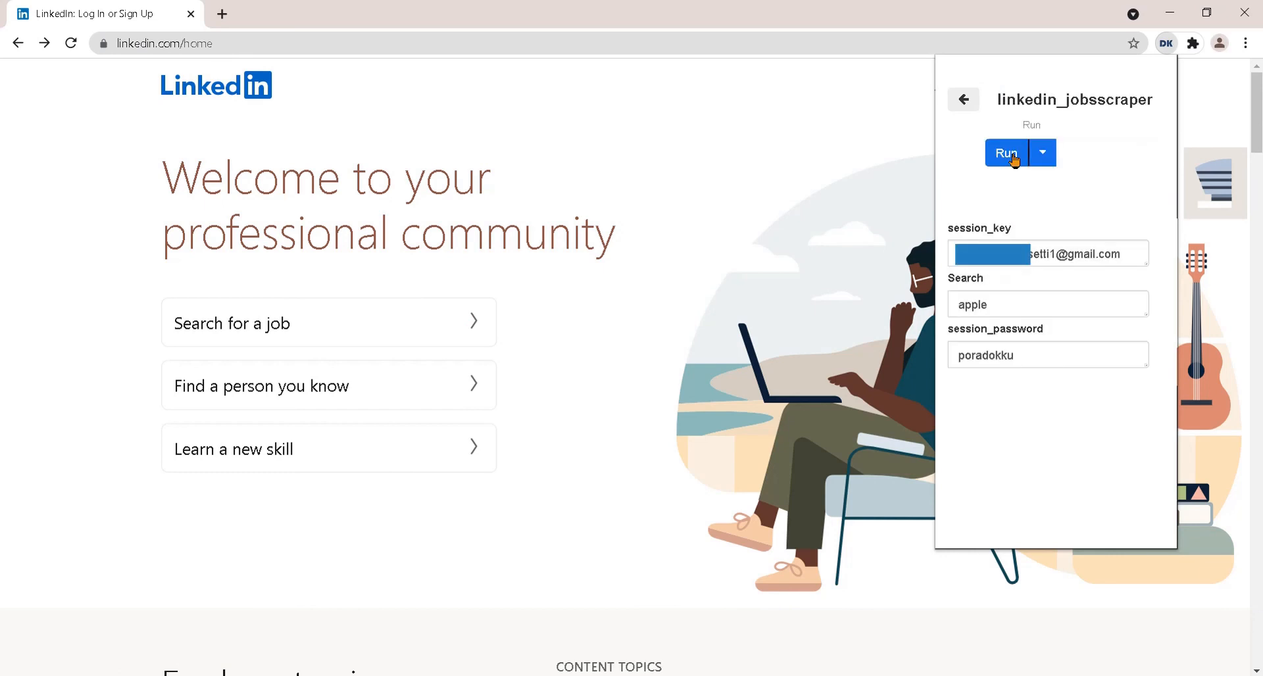
{"action": "left_click", "coordinate": [1006, 153]}
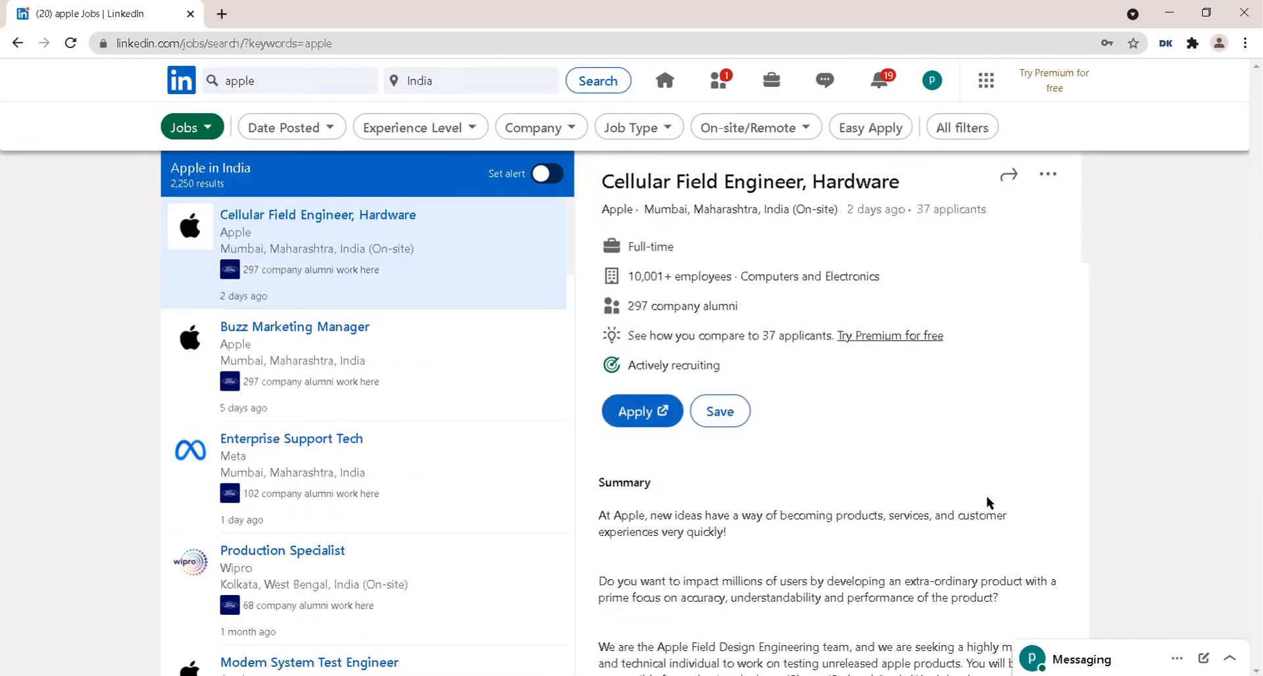
{"action": "left_click", "coordinate": [1166, 42]}
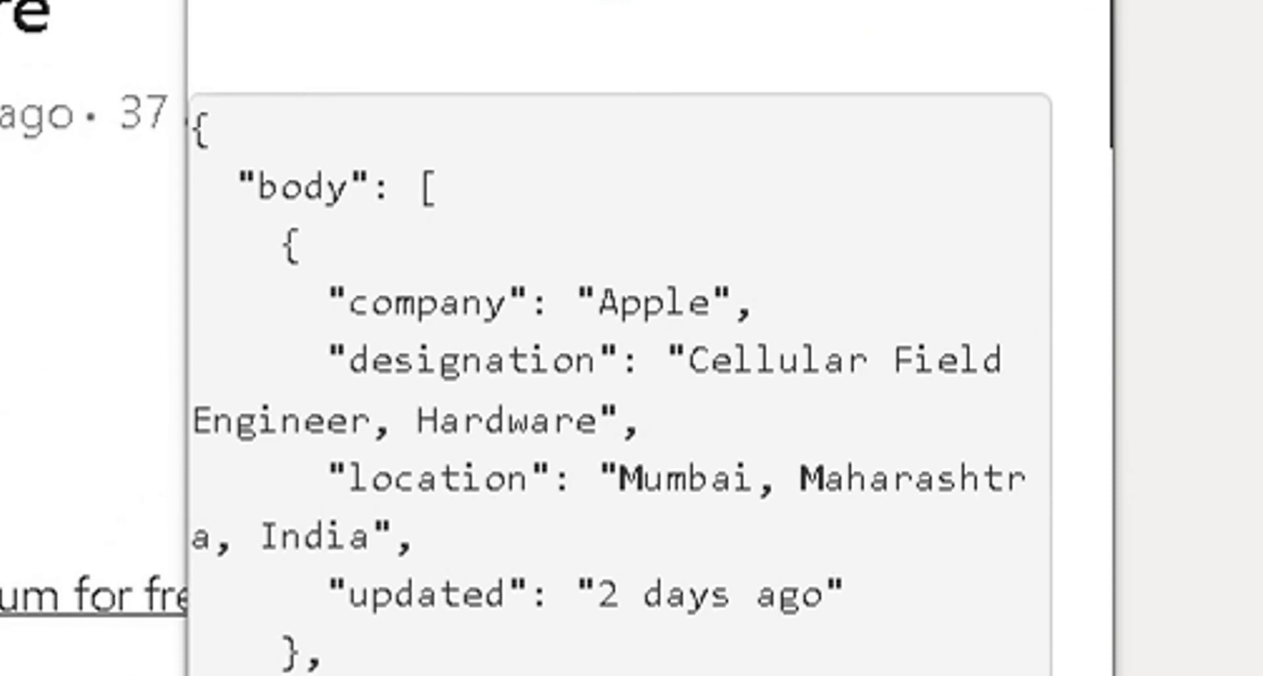
{"action": "scroll", "coordinate": [524, 458], "scroll_direction": "down", "scroll_amount": 15}
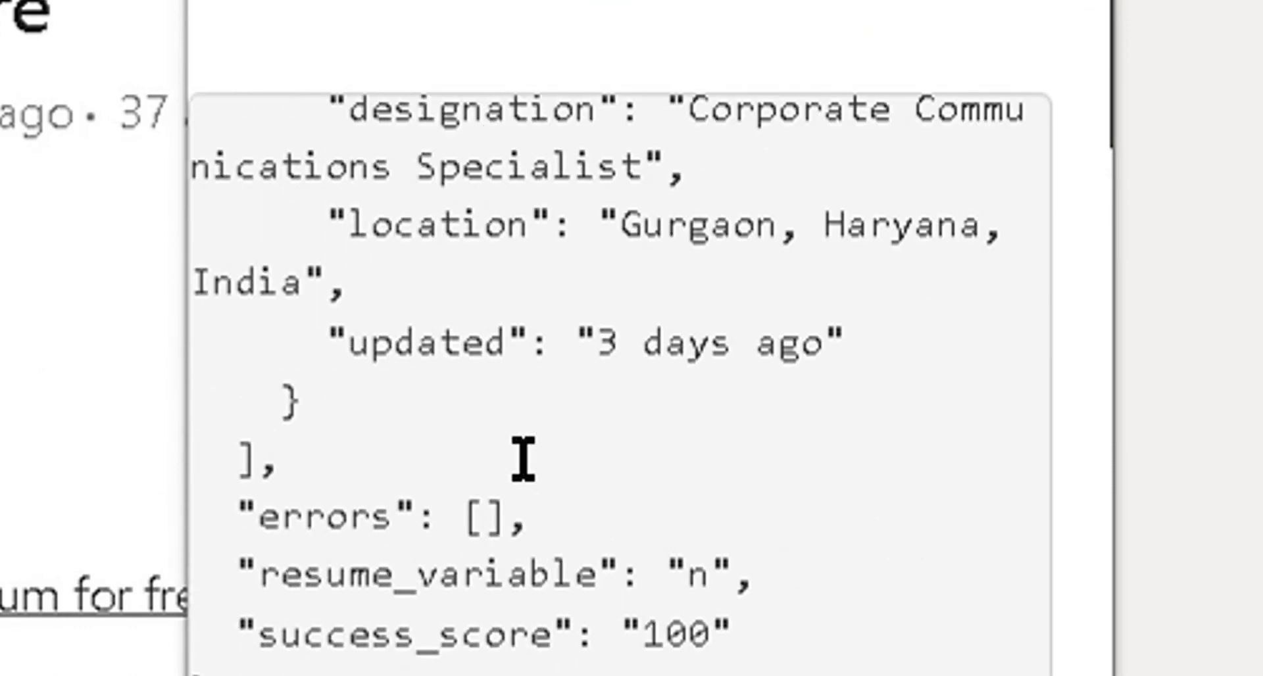